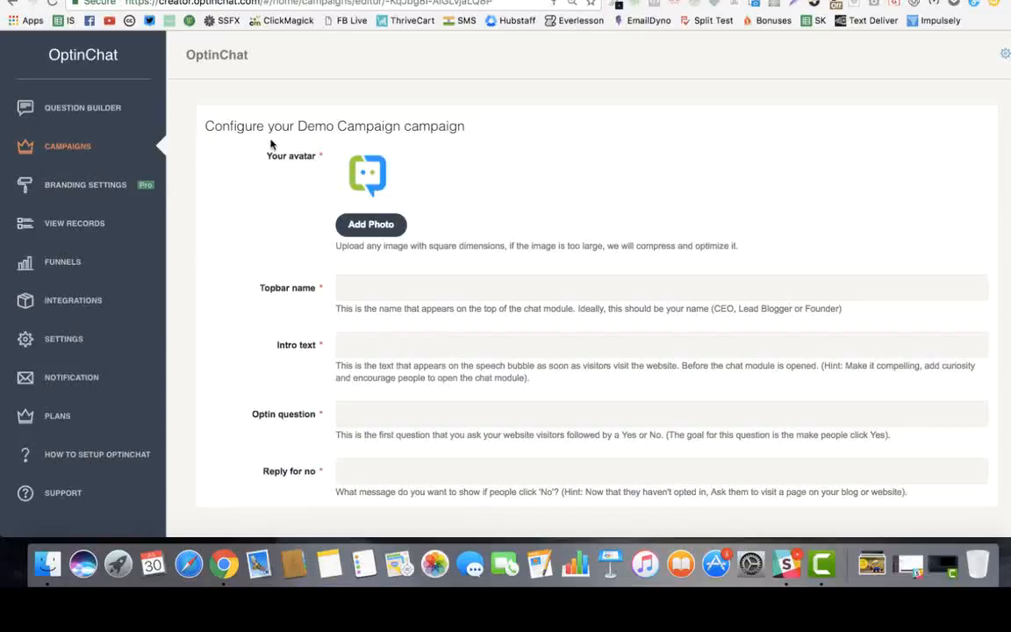
Upload the mascot round image from the Graphics folder as the campaign avatar
scroll(383, 226, down, 2)
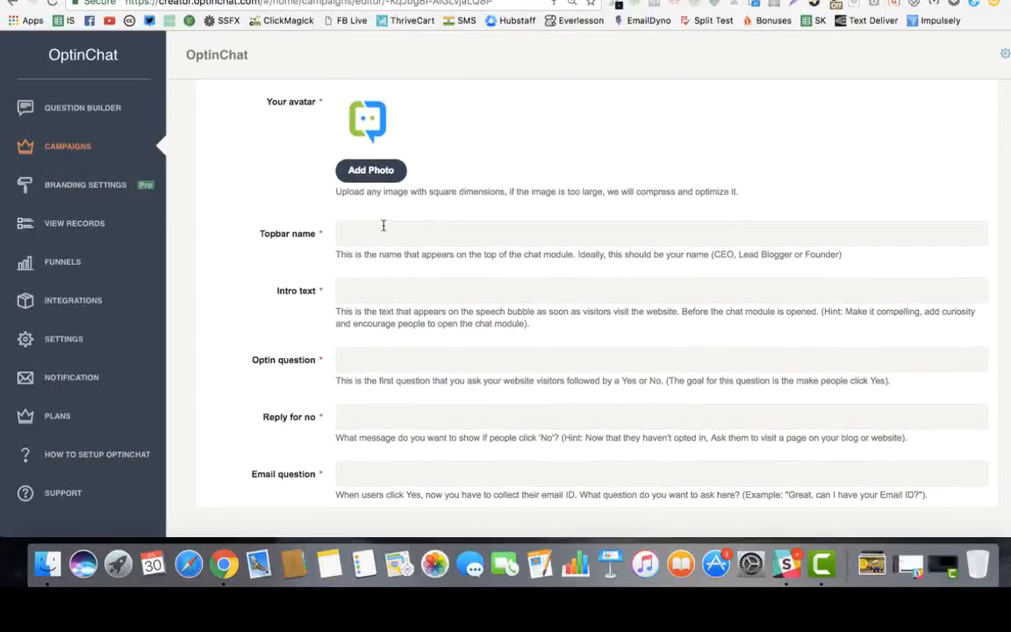
click(372, 172)
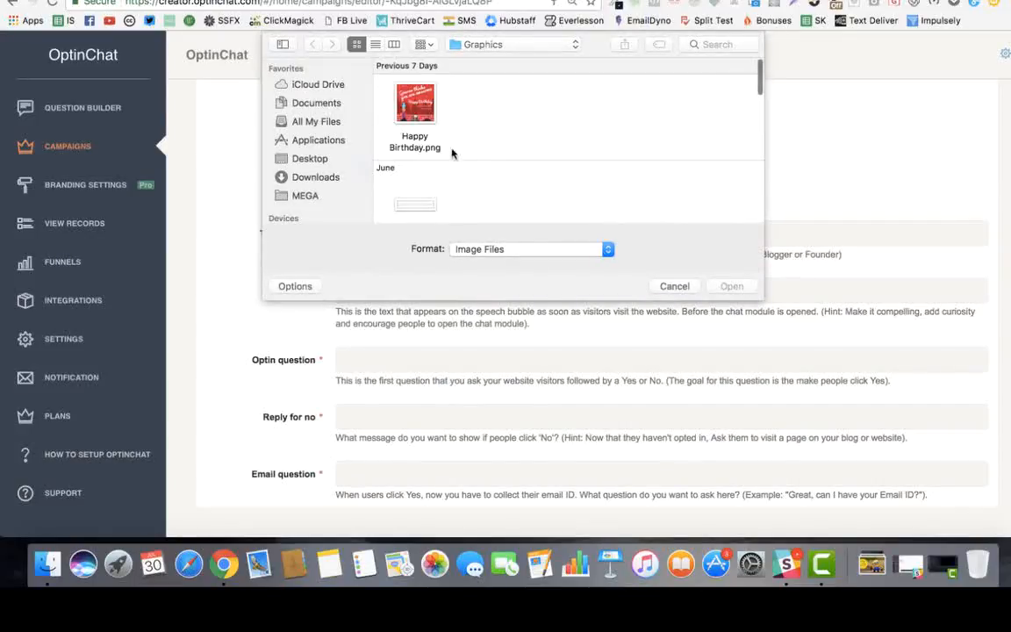
scroll(526, 149, down, 5)
scroll(438, 171, right, 3)
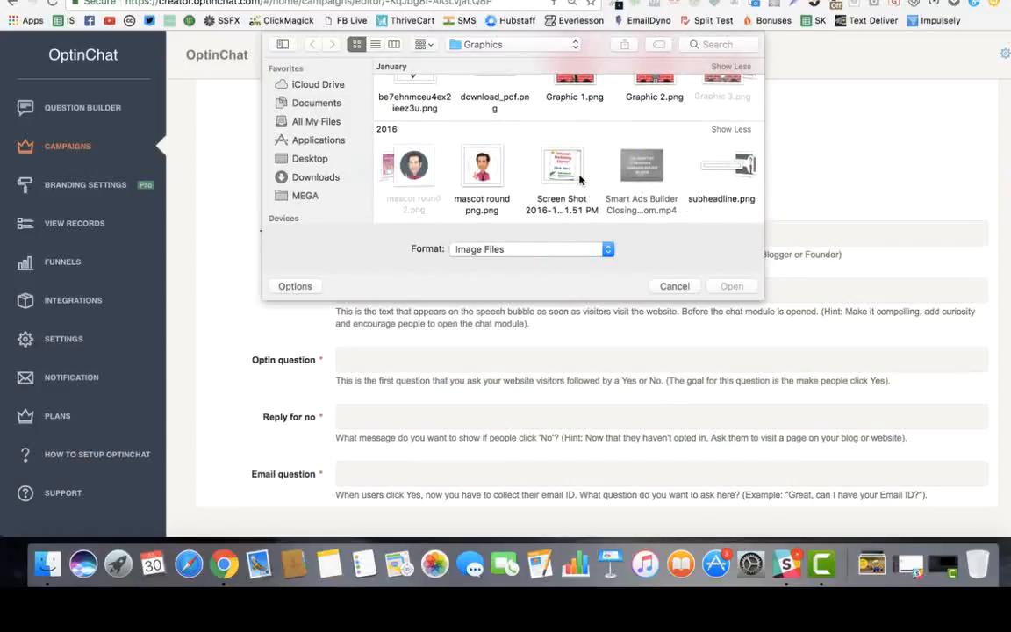
click(675, 286)
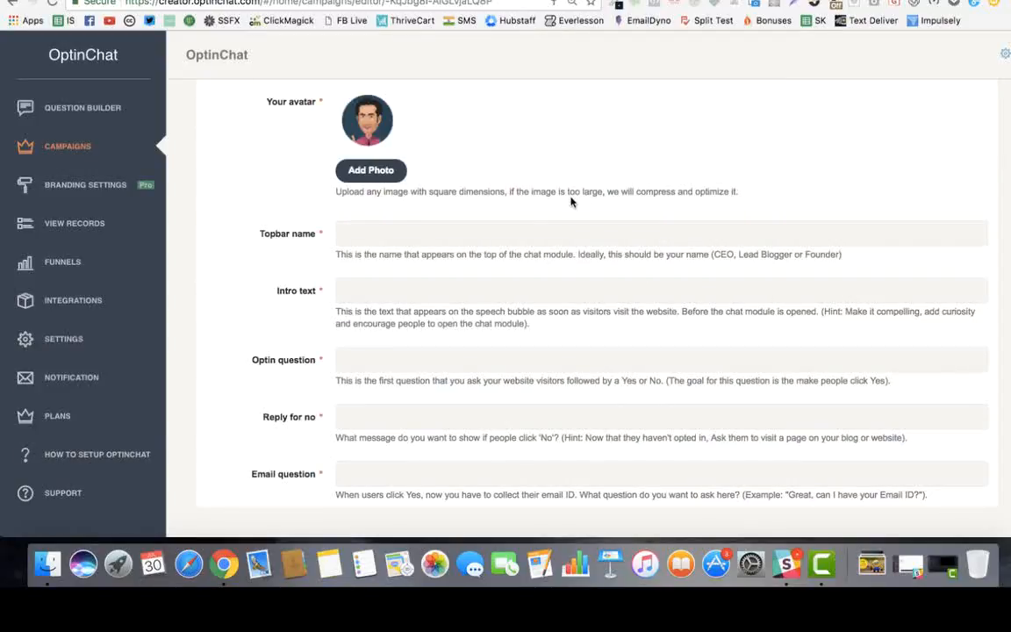
click(367, 233)
key(ctrl+Up)
Open the website's live chat widget and check the name shown in its header
click(863, 266)
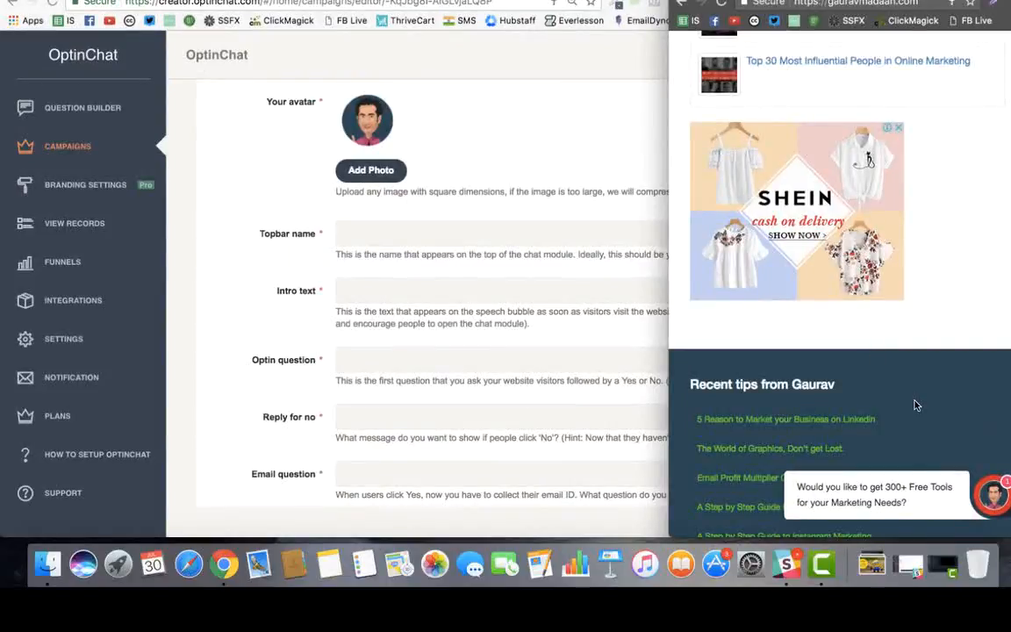
scroll(914, 406, down, 2)
scroll(915, 405, up, 4)
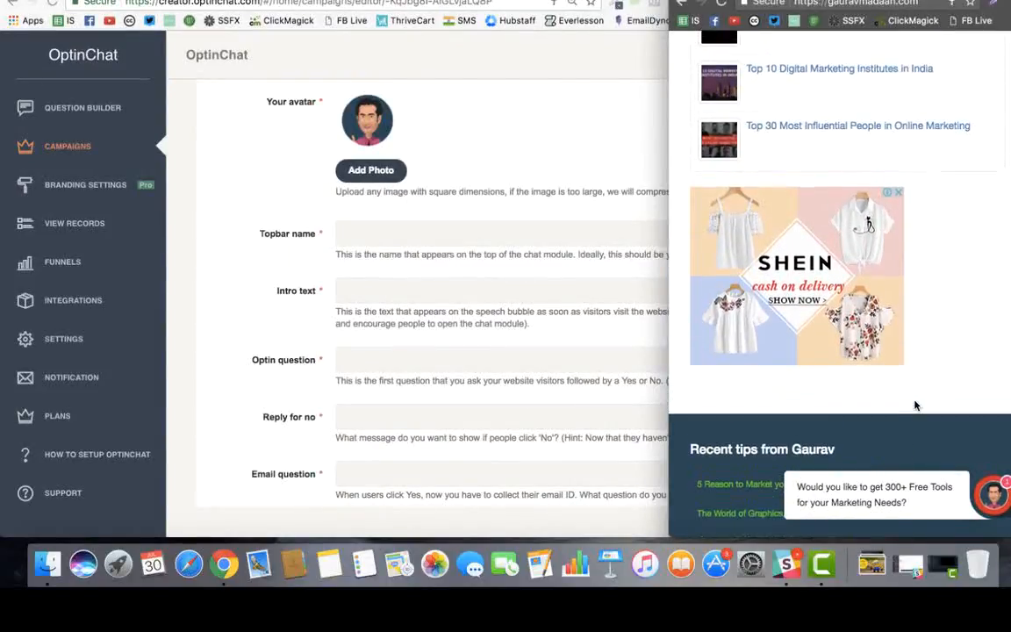
click(921, 512)
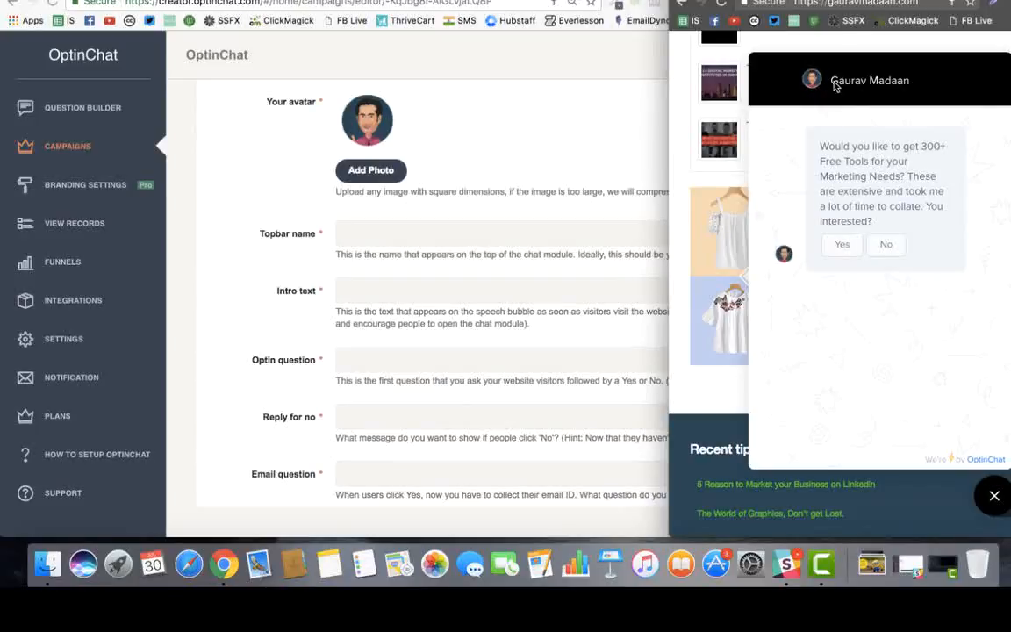
drag(744, 72, 826, 74)
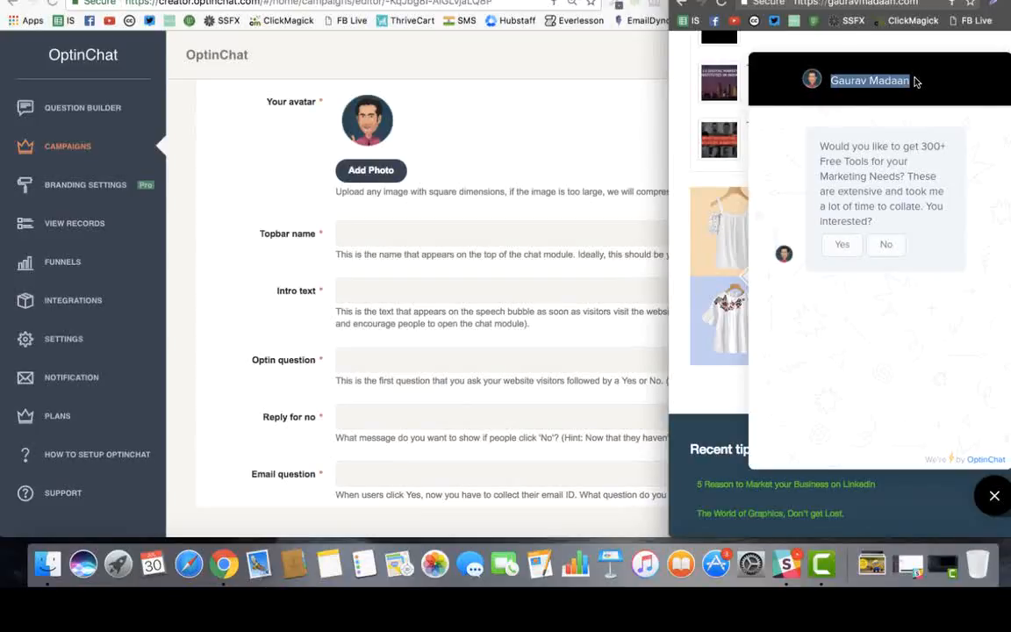
click(826, 74)
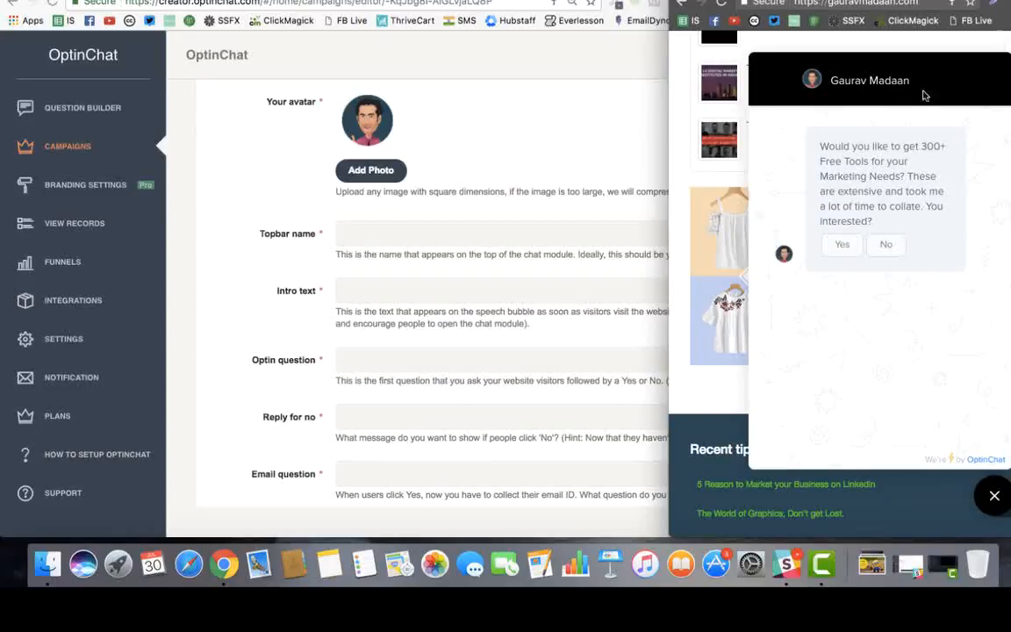
Enter the site owner's full name as the campaign's Topbar name
click(443, 236)
click(457, 238)
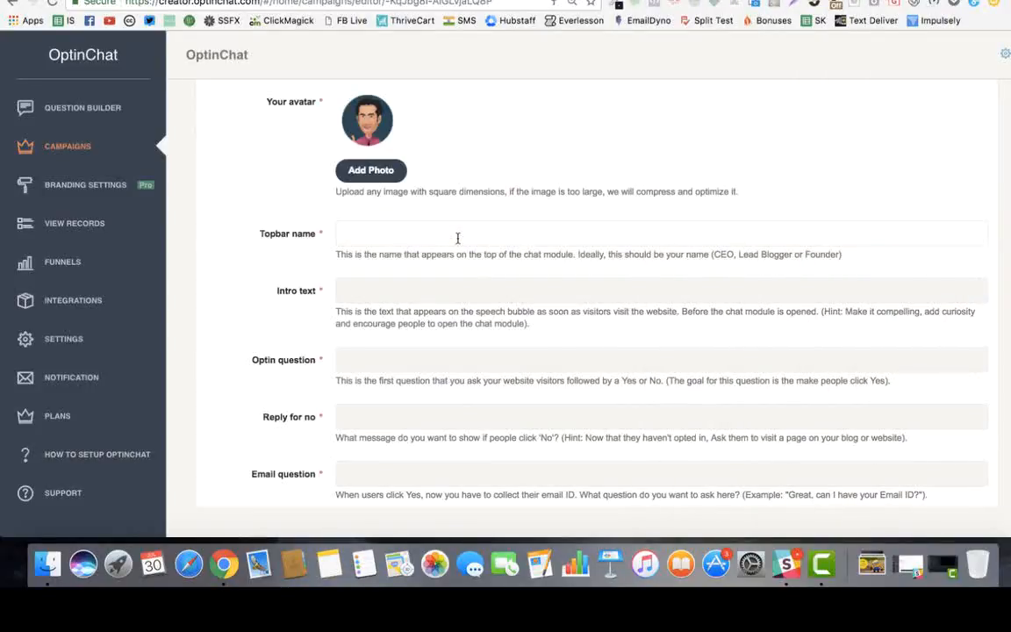
key(Tab)
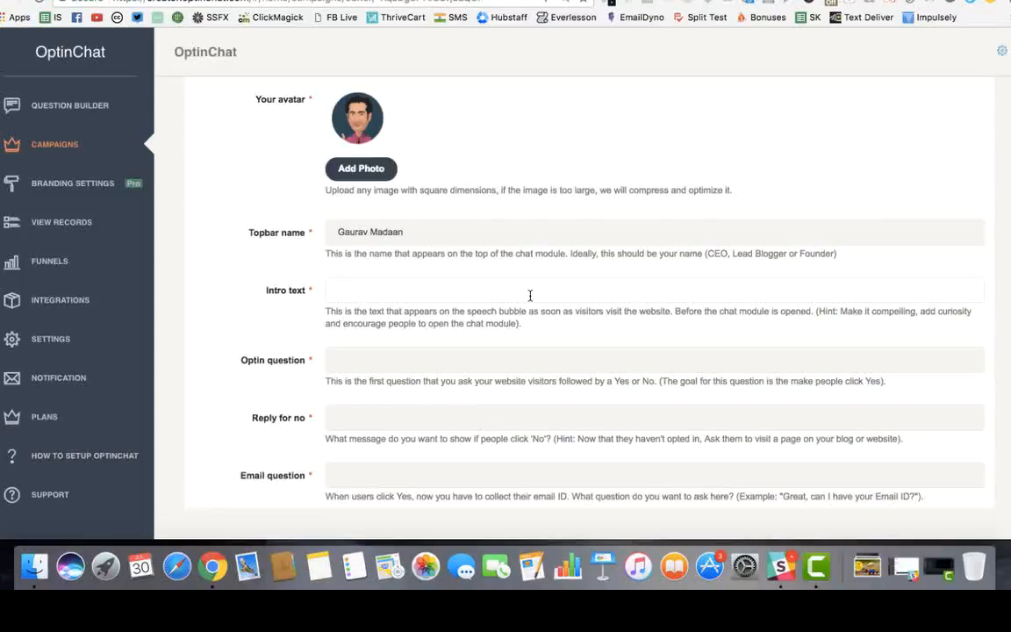
Type 'Would you like to get 300+ Free tools for your Marketing Needs' as the Intro text
key(ctrl+Up)
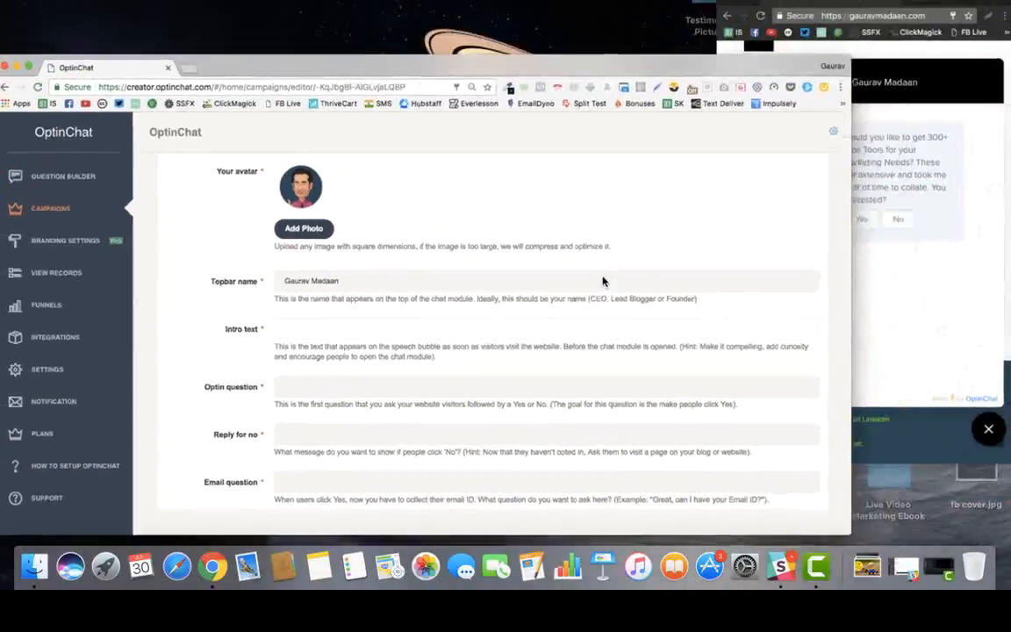
click(903, 283)
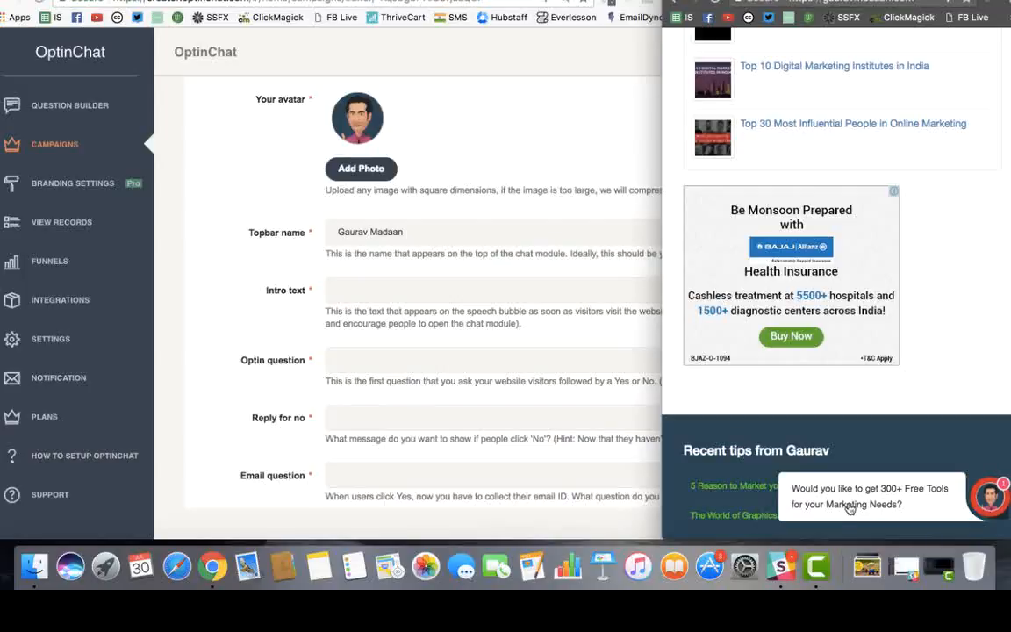
click(367, 292)
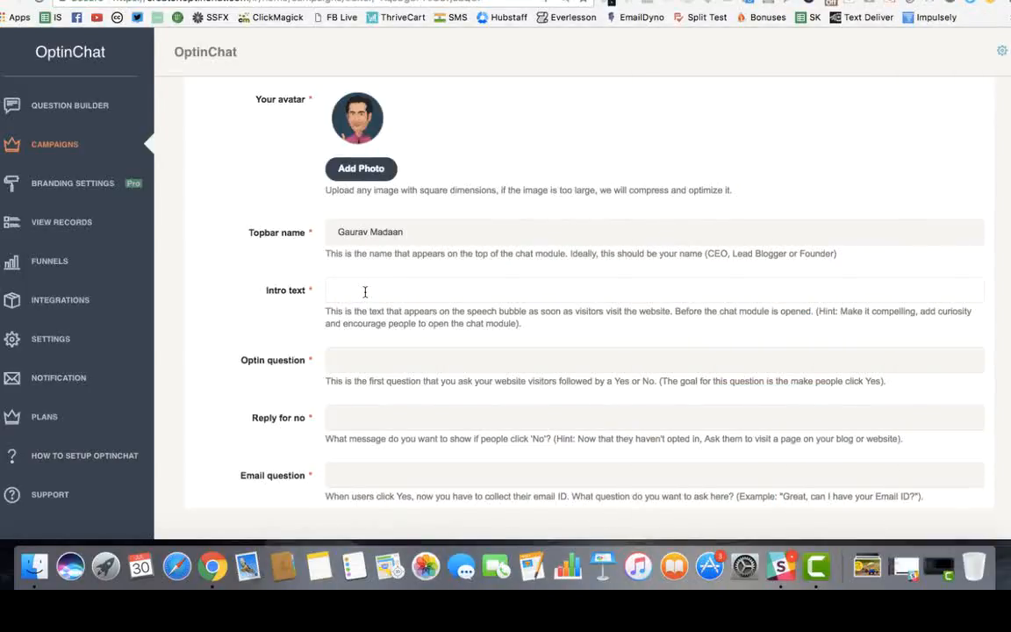
text(Would you like to get 300+ Free tools f)
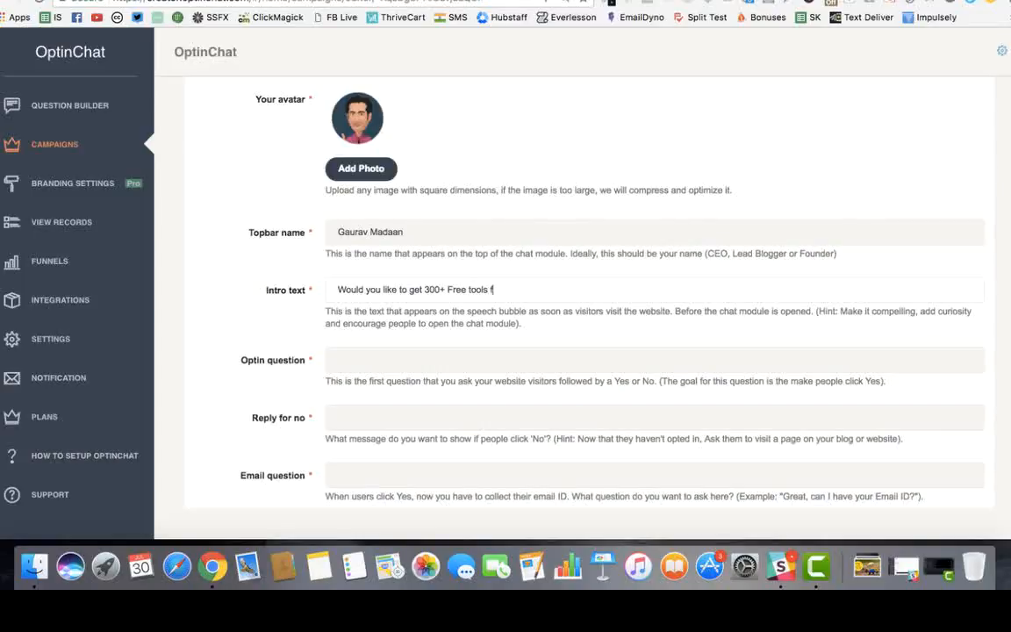
text(or your Marketing Needs?)
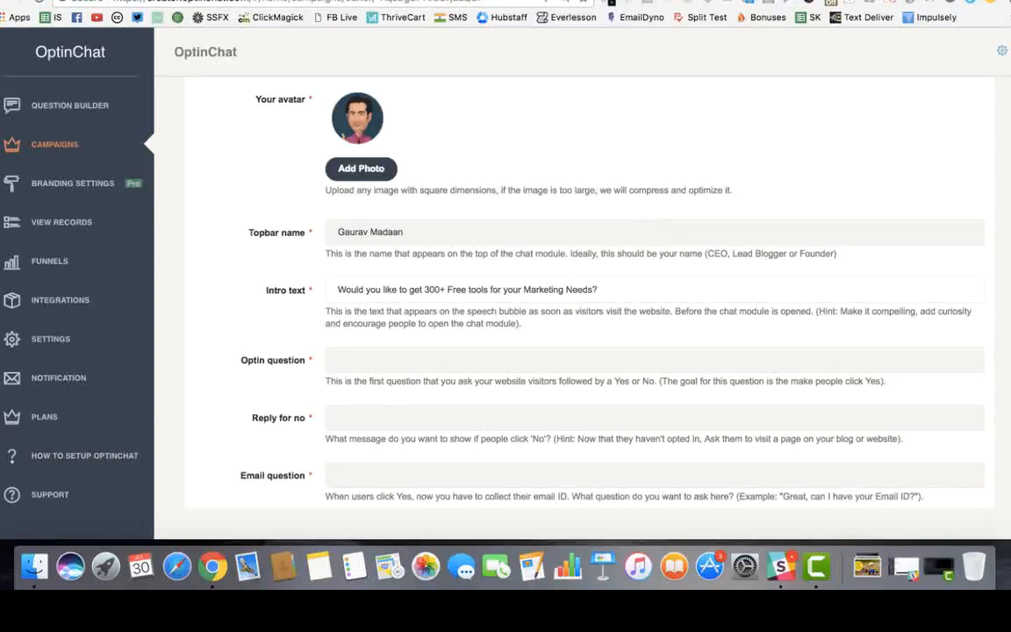
Open the website's chat widget to view its 300+ Free Tools question
scroll(379, 280, down, 2)
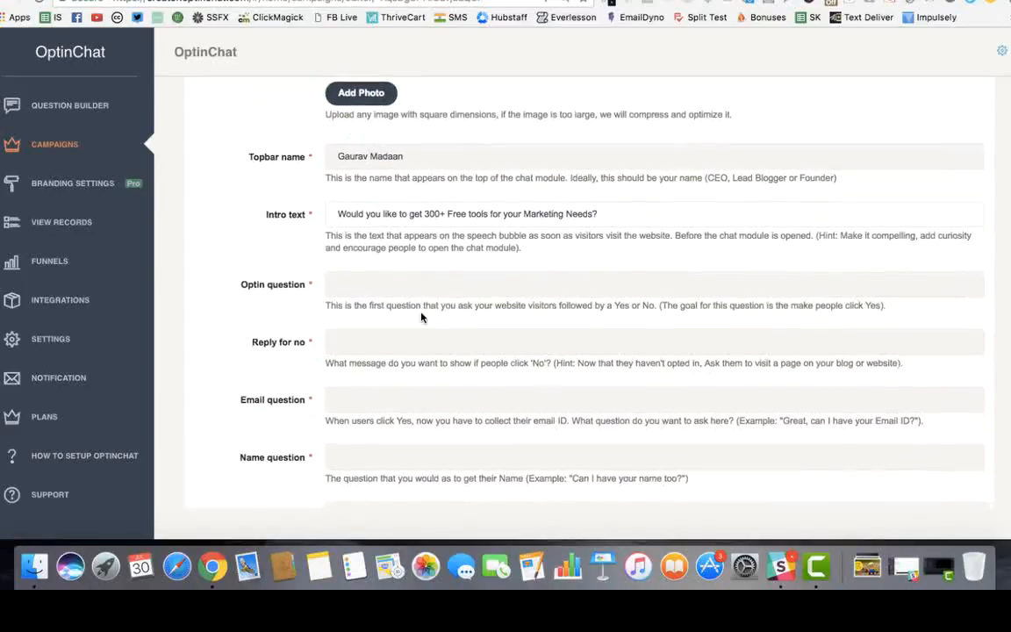
click(396, 287)
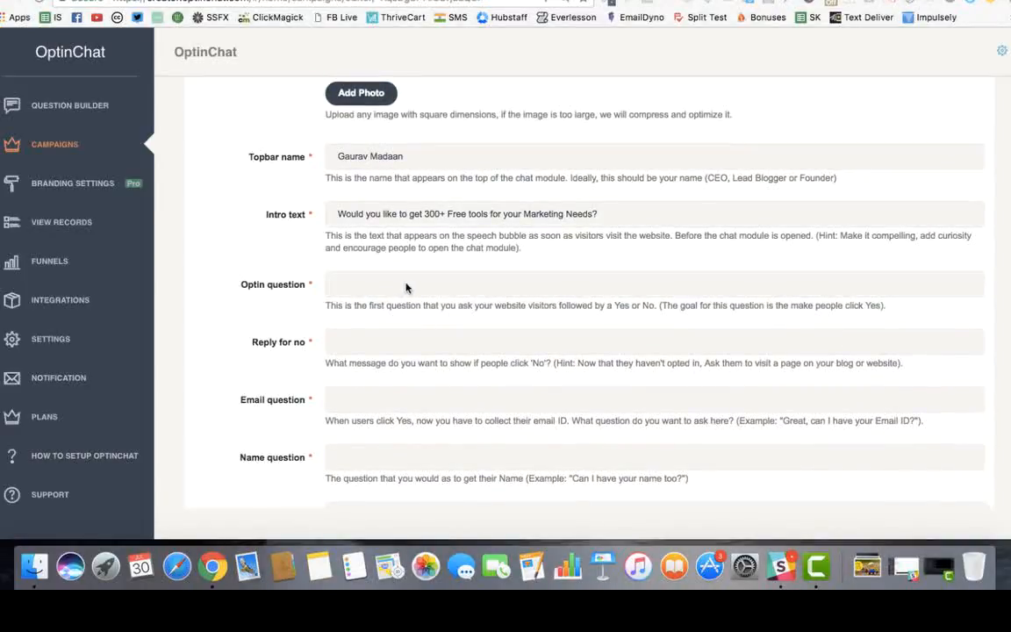
key(super+Tab)
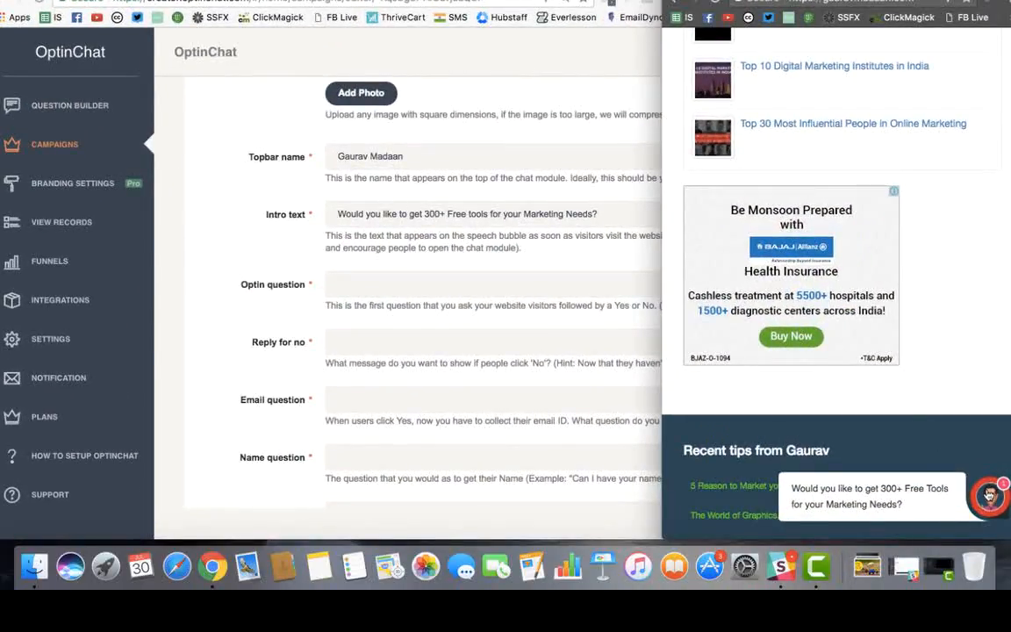
click(989, 496)
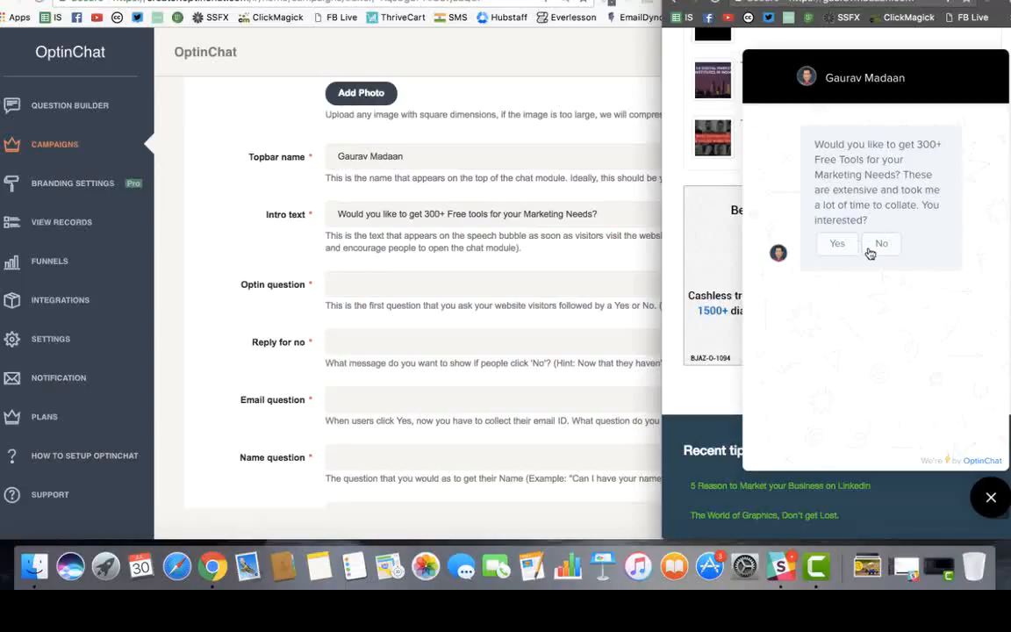
click(372, 275)
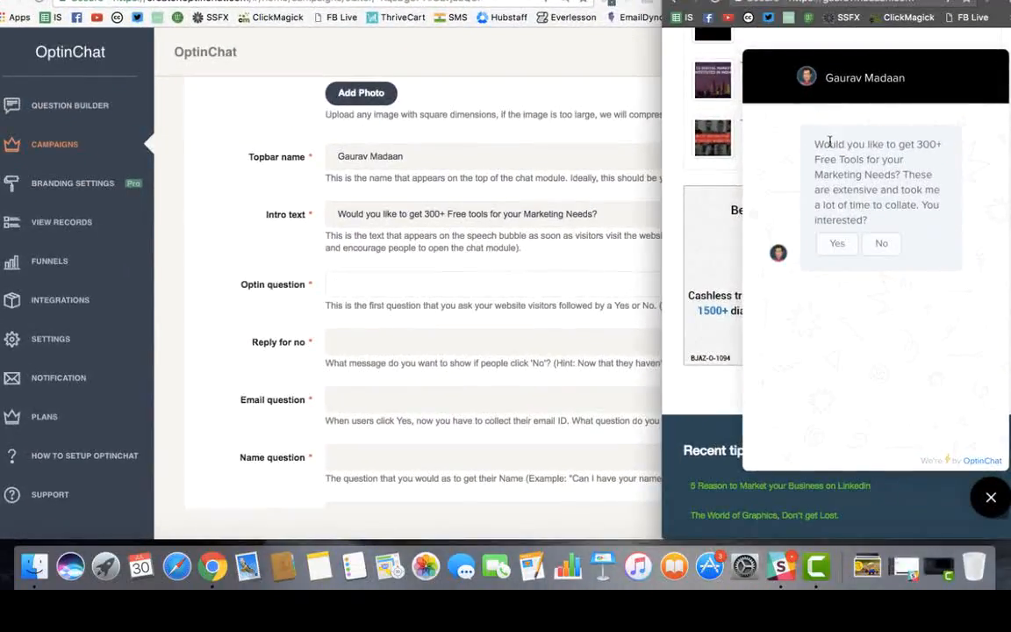
Copy the chat's 300+ Free Tools question ending 'You interested?' into the Optin question field
drag(815, 140, 825, 241)
key(super+c)
click(504, 283)
key(super+v)
click(450, 333)
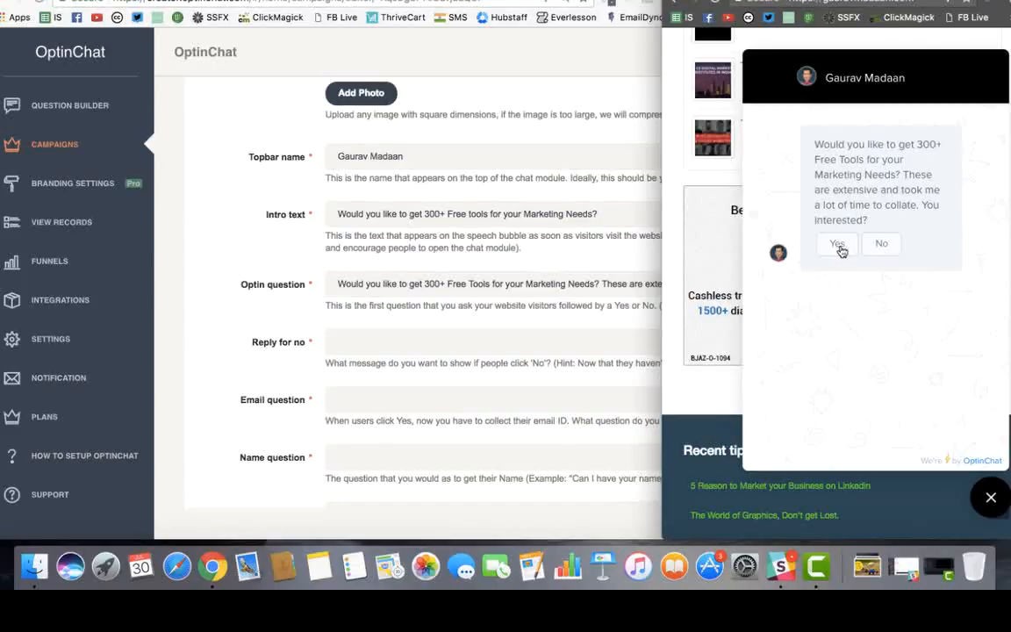
click(447, 285)
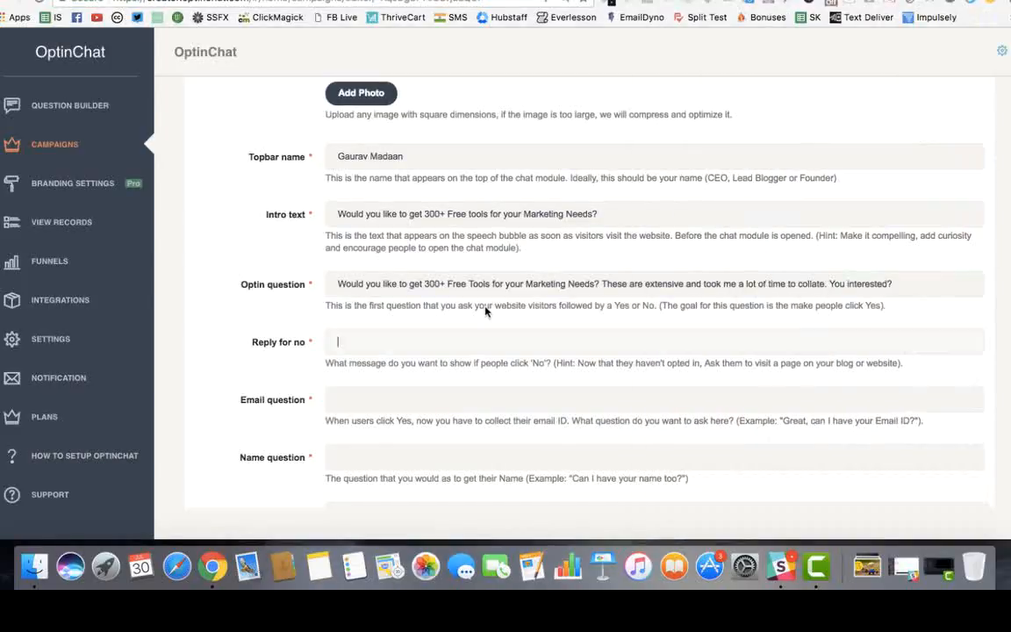
Answer Yes in the live chat to reveal the bot's email prompt
scroll(442, 347, down, 2)
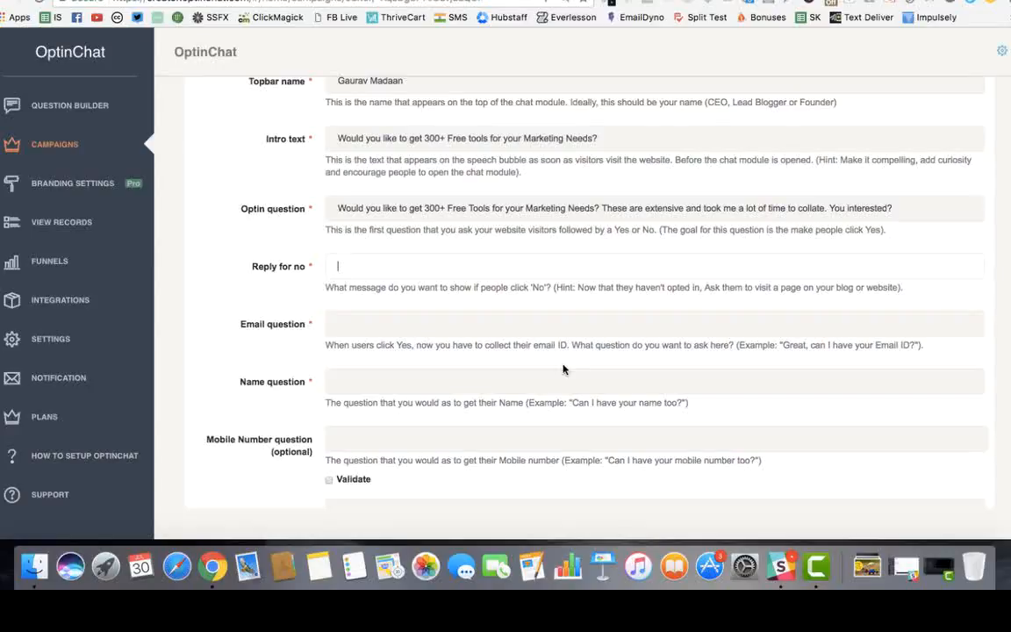
click(430, 323)
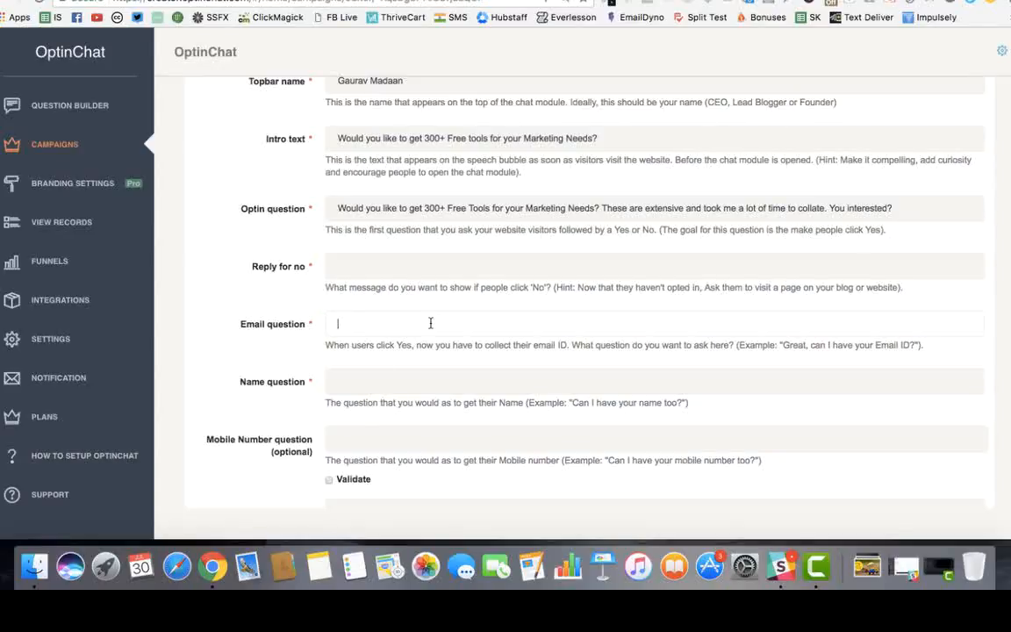
key(ctrl+Up)
click(835, 247)
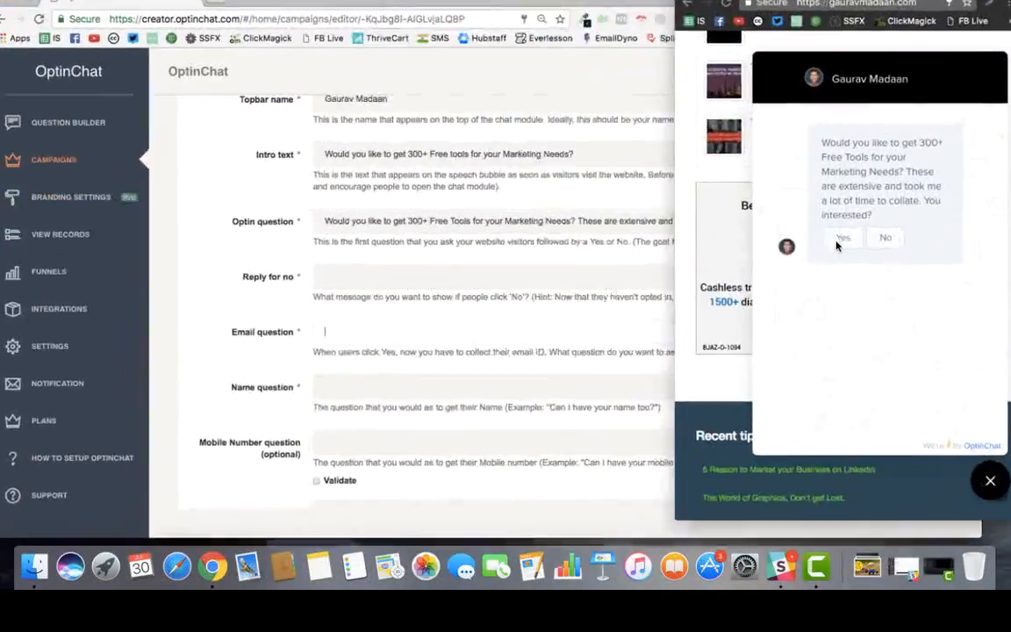
click(839, 248)
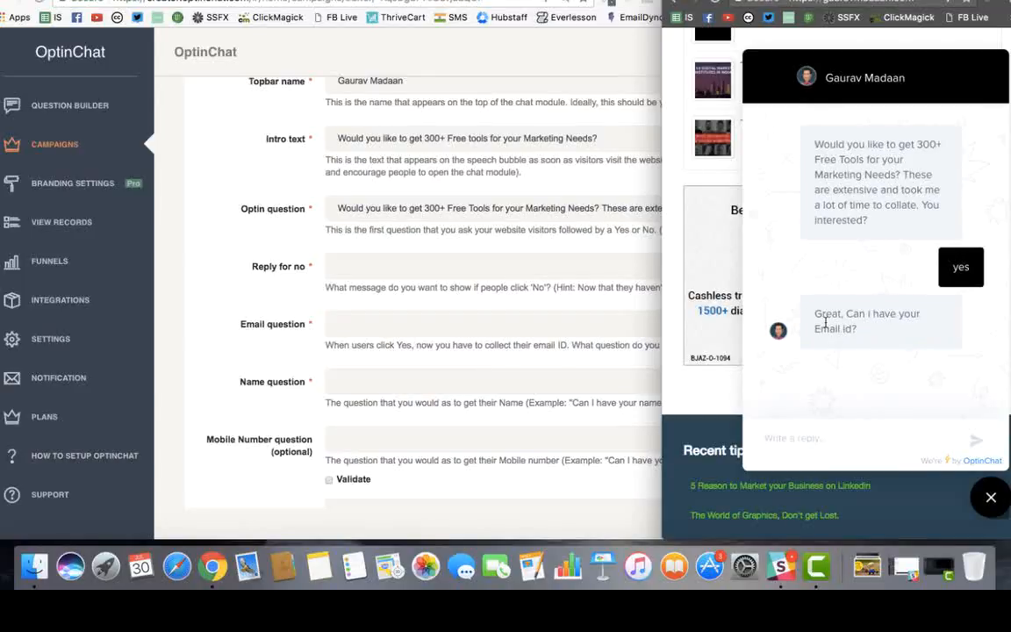
Paste the bot's email prompt into Email question and append '(I will not sell your information ever)'
drag(813, 309, 870, 351)
key(ctrl+c)
click(406, 321)
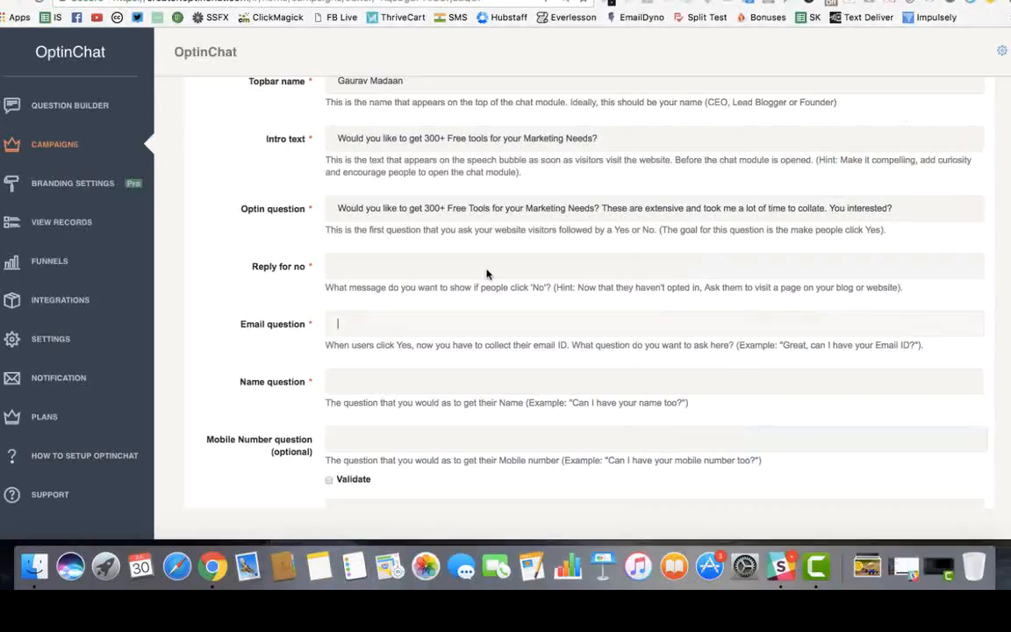
key(ctrl+v)
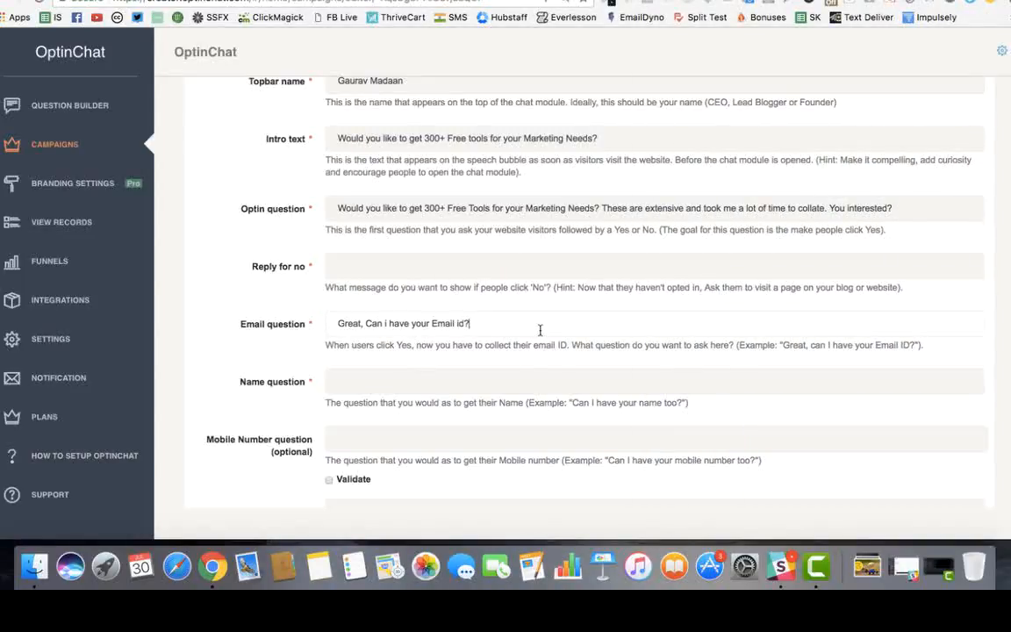
text((I will not)
text( see)
text(ll or)
key(BackSpace)
key(BackSpace)
key(BackSpace)
text(your information ever))
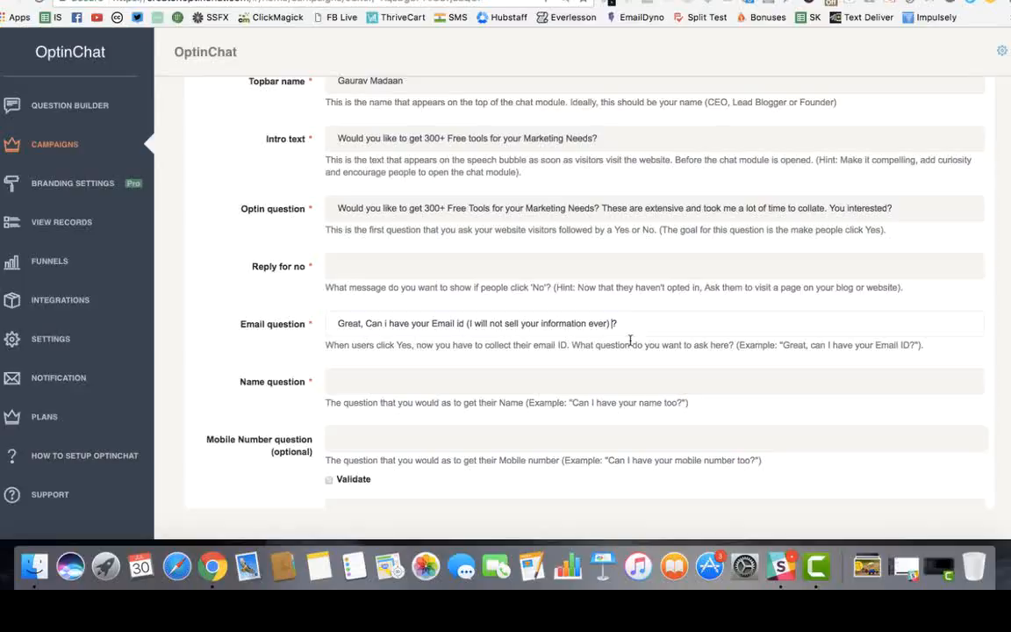
Test the chat with the invalid reply 'abs', then a valid email address, until it asks for a name
click(567, 377)
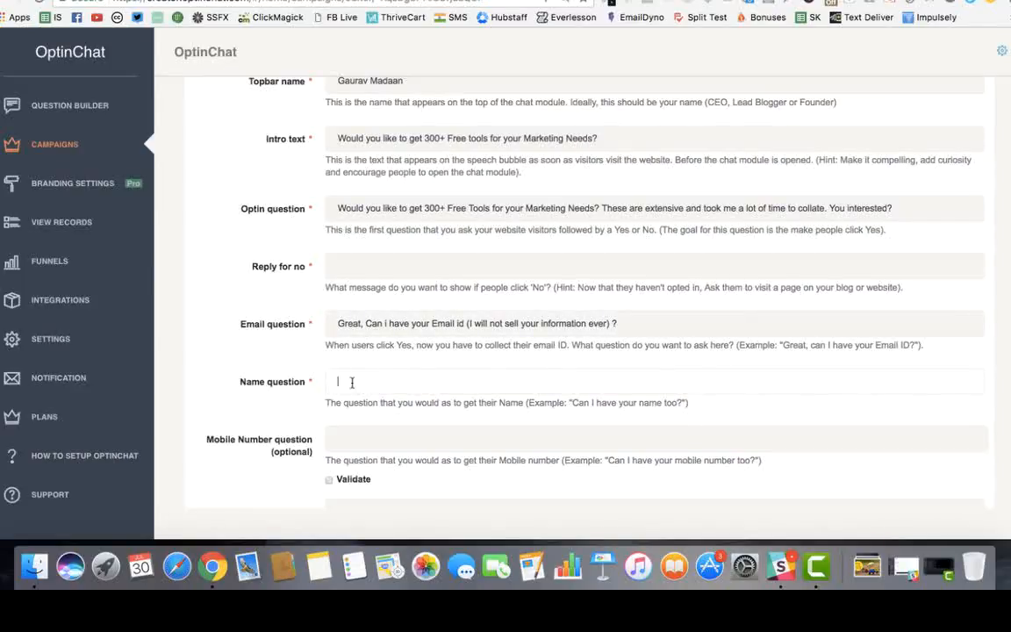
right_click(541, 421)
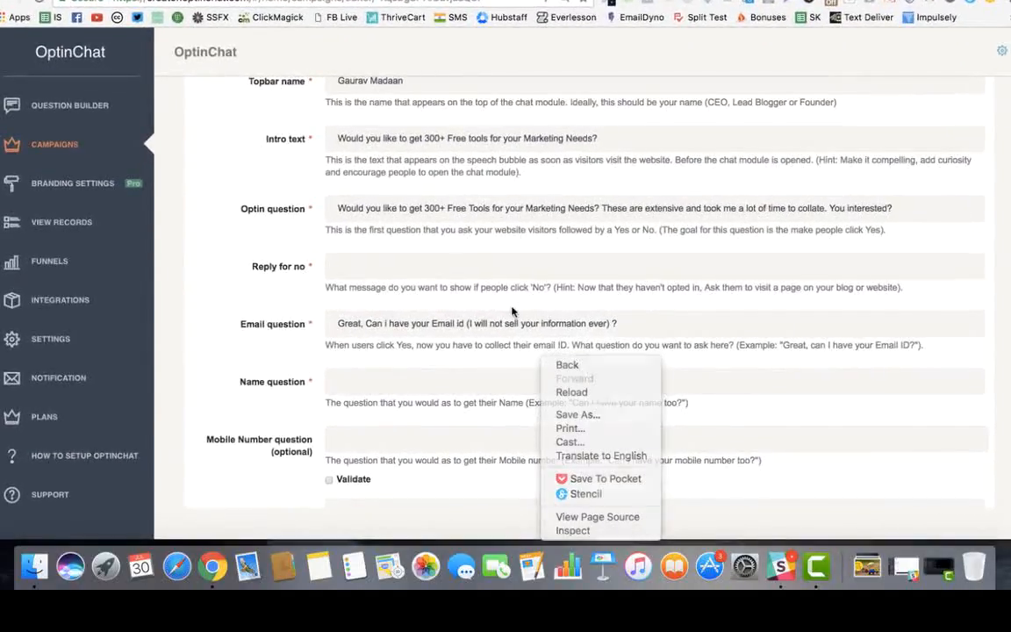
key(ctrl+Up)
click(833, 310)
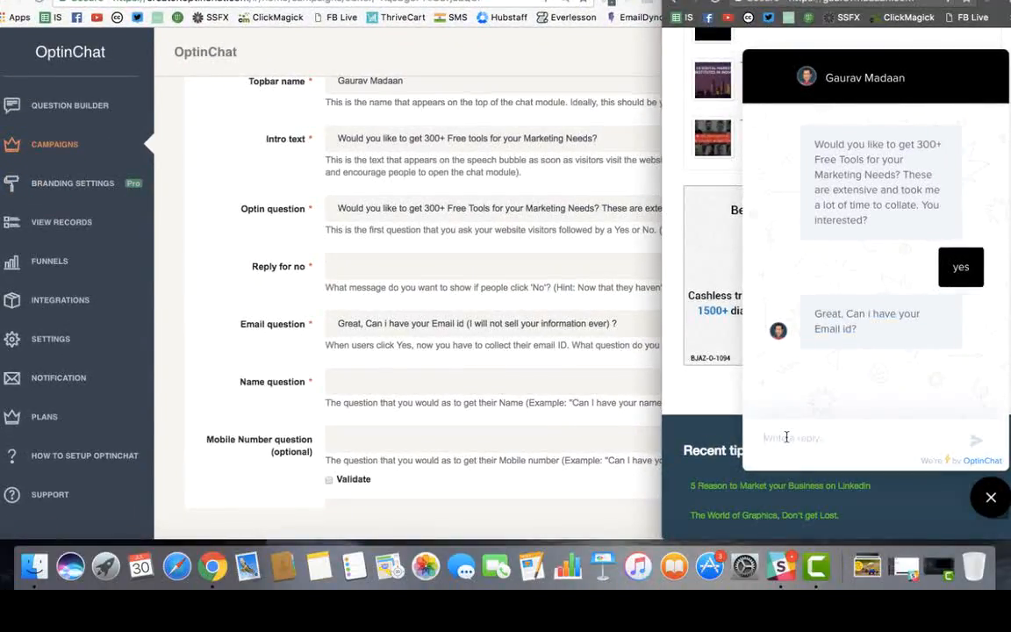
click(786, 436)
text(abs)
key(Return)
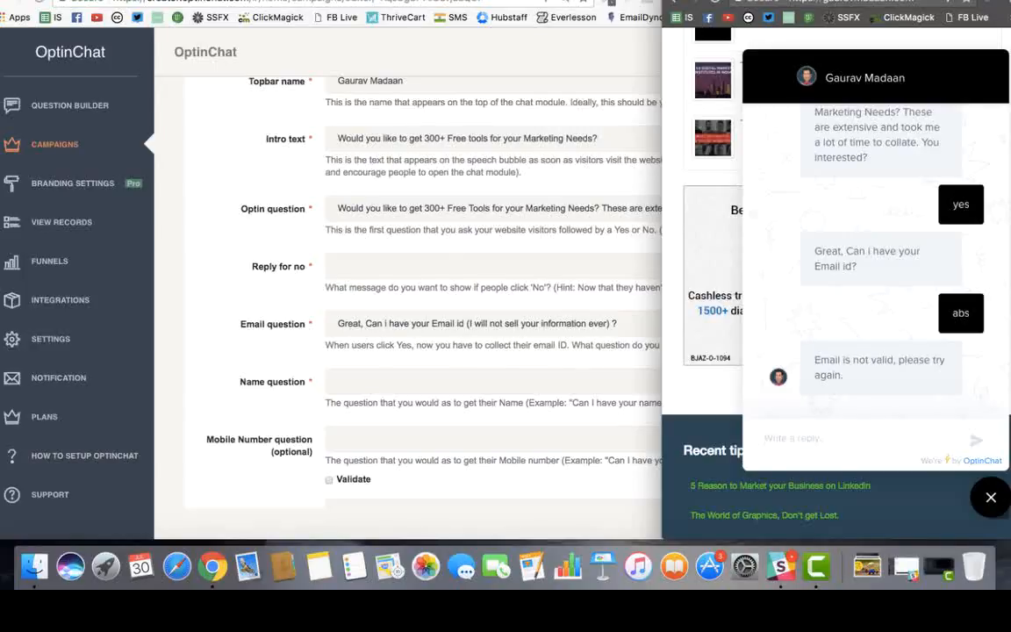
key(Return)
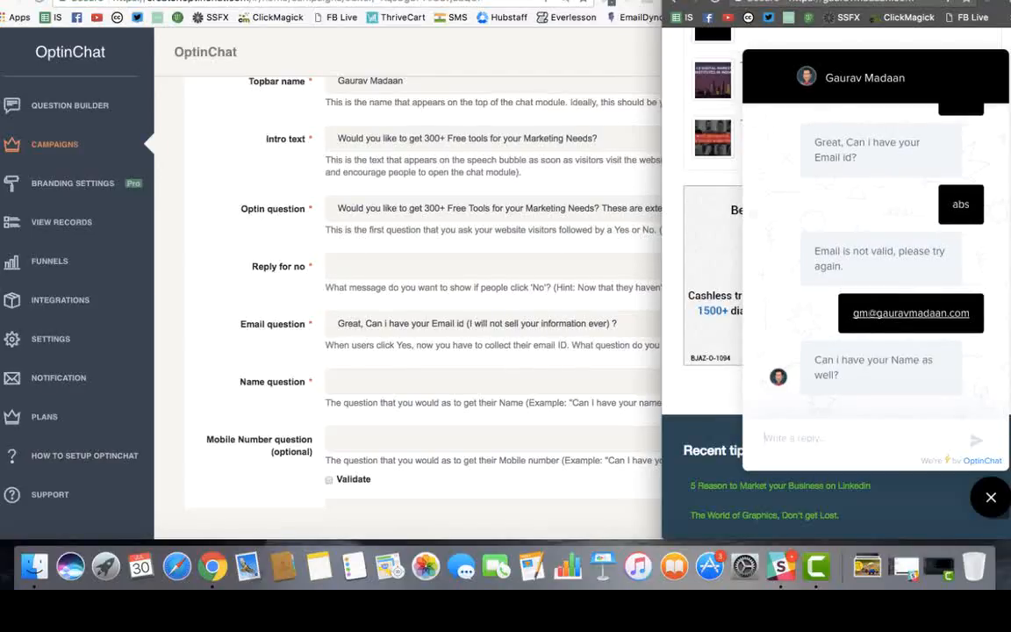
click(518, 351)
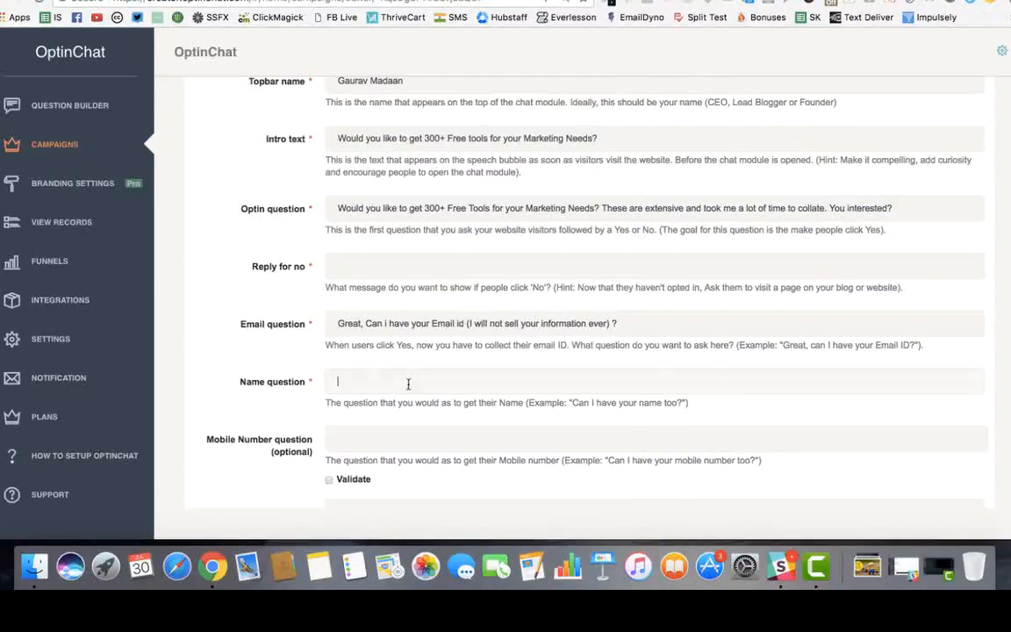
Enter 'Can i have your Name as well?' as the Name question
click(340, 382)
text(Can )
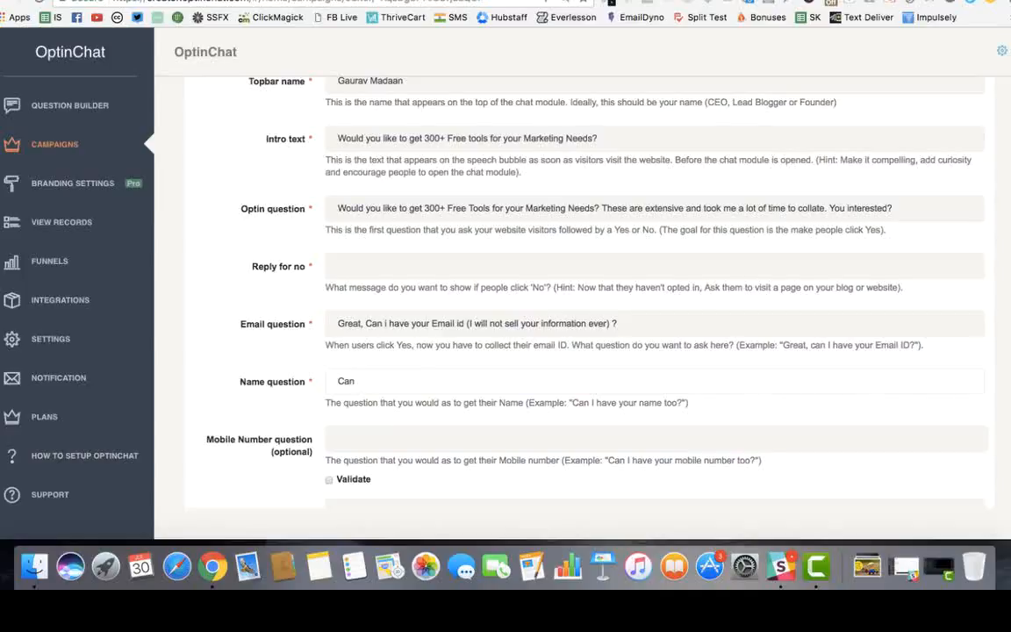
text(i have your Name as well?)
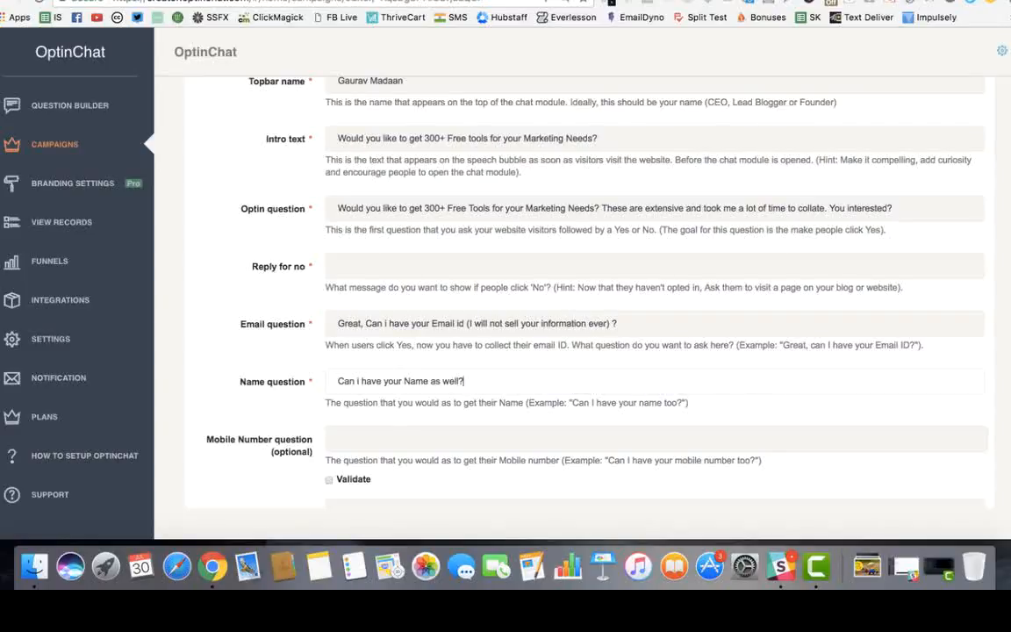
click(645, 322)
key(super+a)
key(Left)
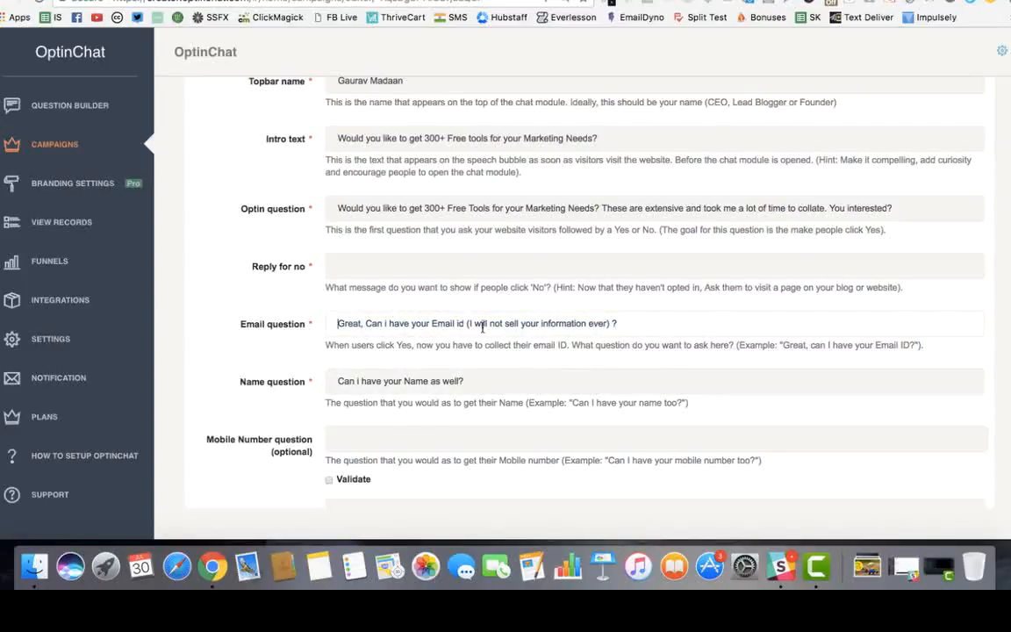
click(533, 380)
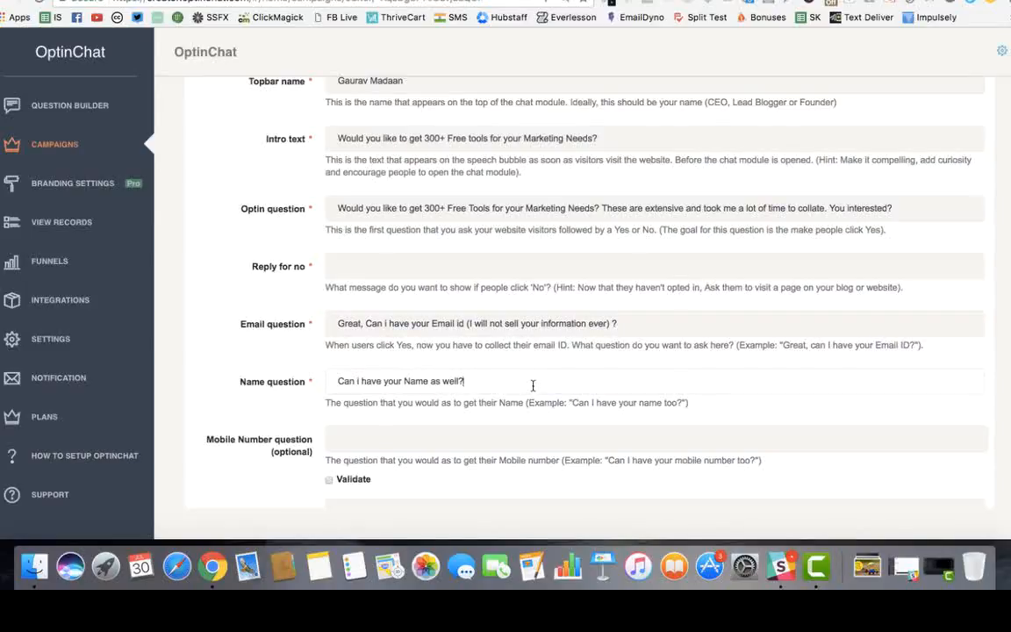
Select the Mobile Number question field, then bring the chat website window forward
scroll(534, 386, down, 2)
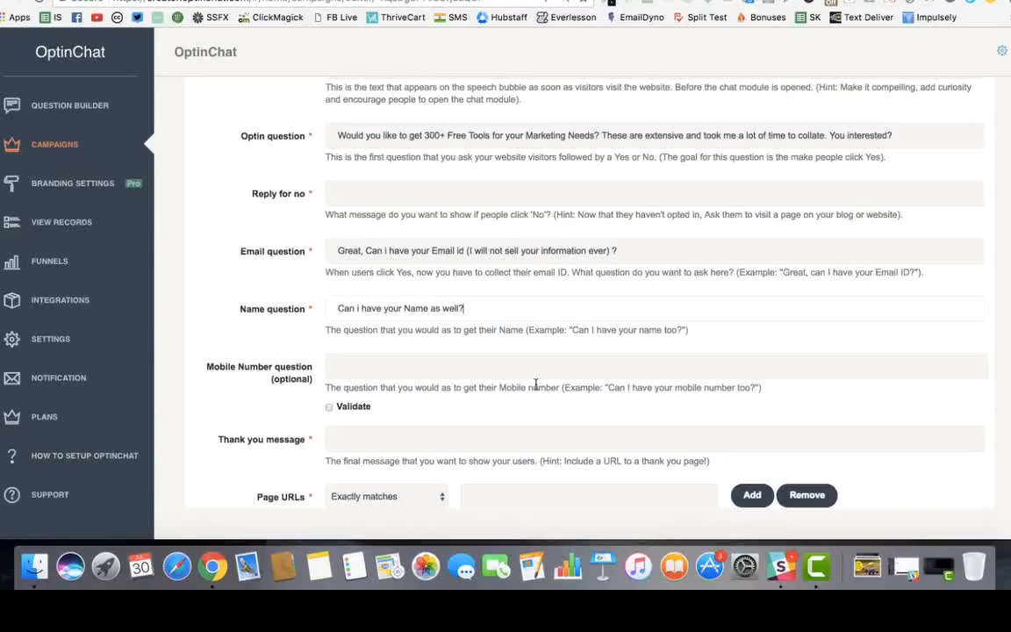
click(450, 363)
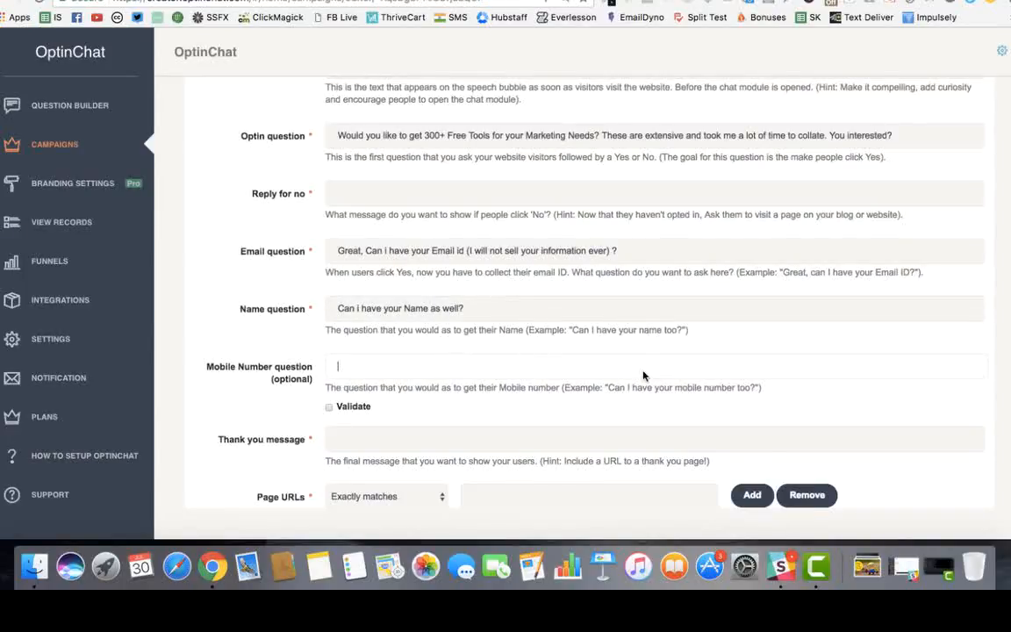
key(ctrl+Up)
click(873, 295)
Reply to the chat's name question with a first name to get the FREE Tools list link
click(815, 437)
text(Ga)
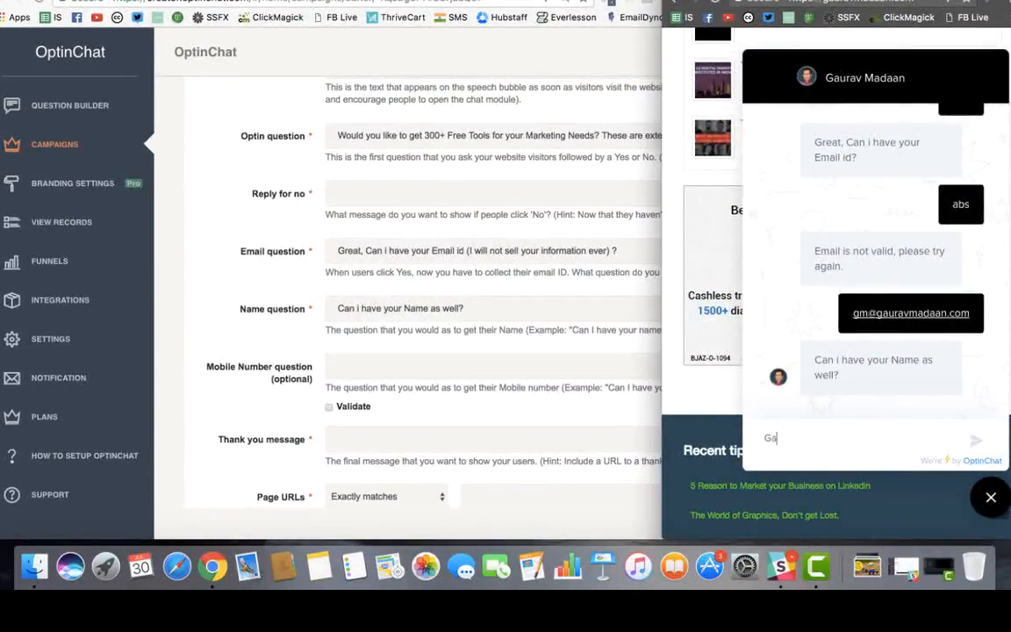
text(urav)
key(Return)
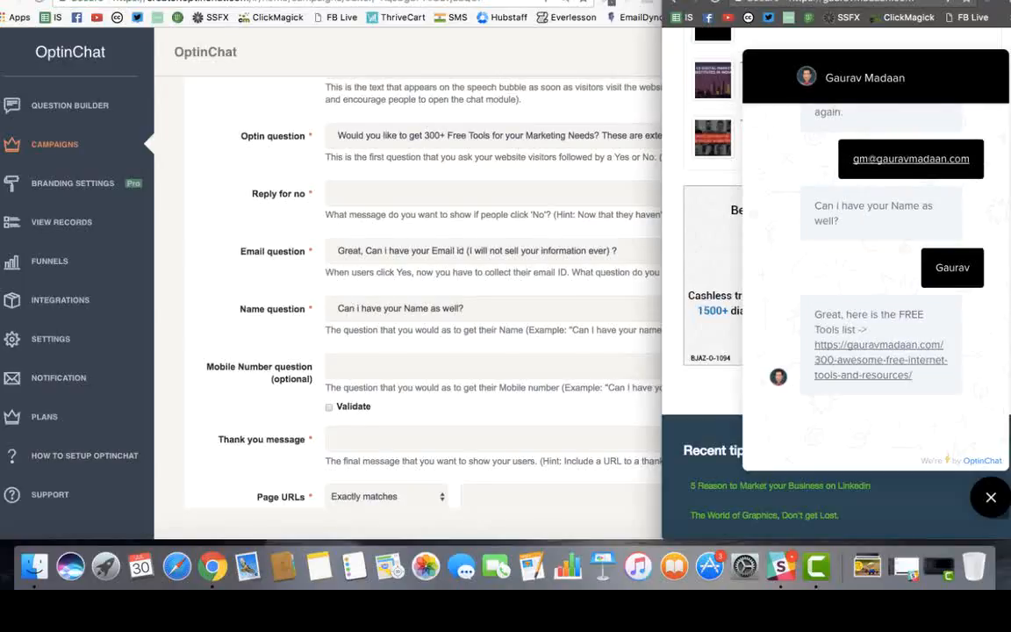
click(402, 356)
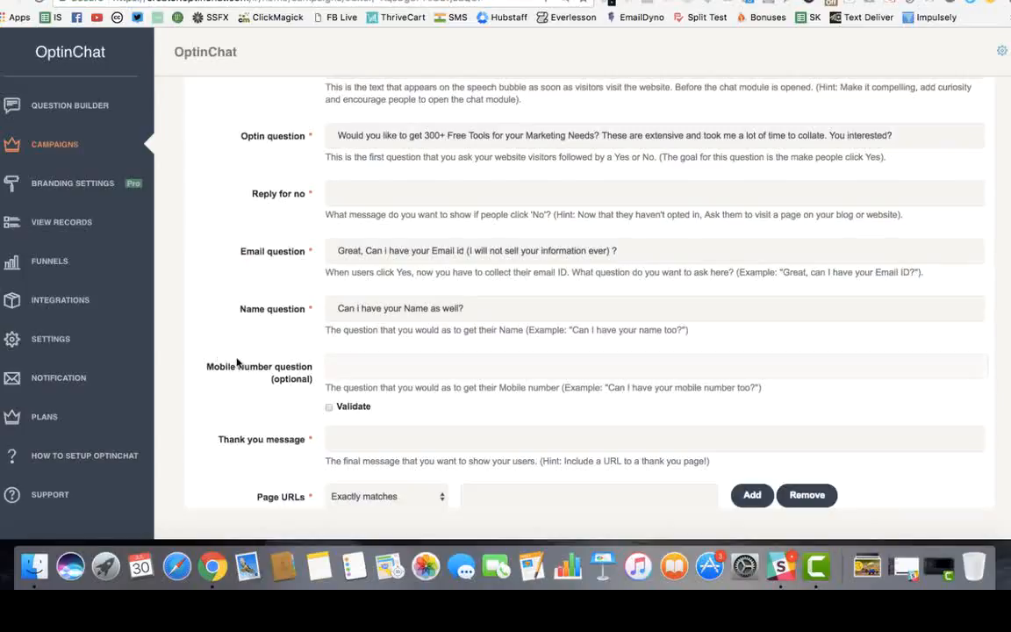
drag(204, 364, 298, 373)
click(299, 373)
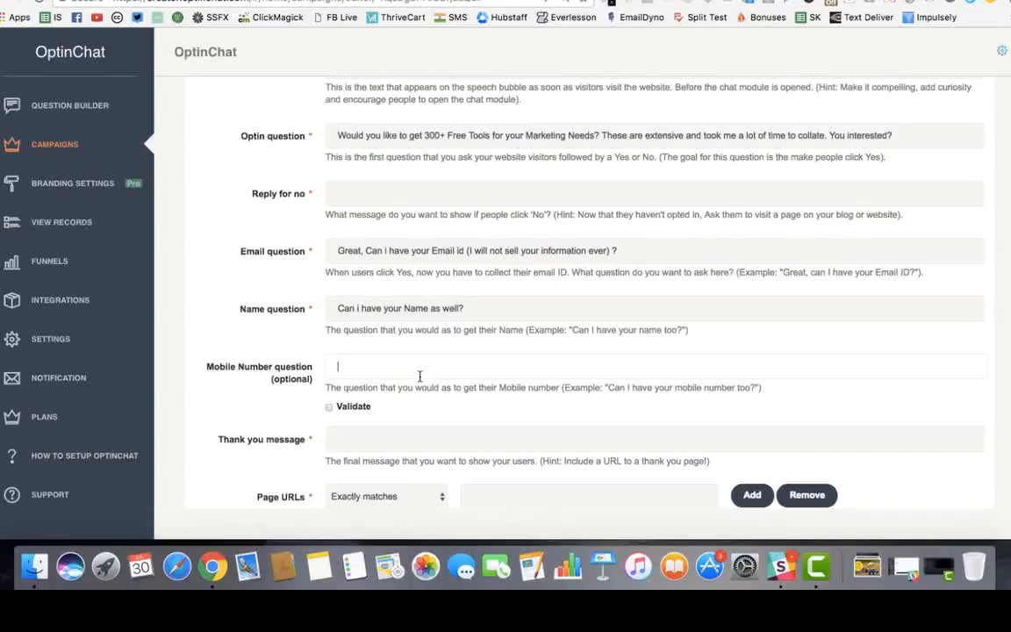
text(Would you be in)
key(super+BackSpace)
text(What's your Favourite tool?)
key(super+a)
key(BackSpace)
scroll(418, 394, down, 5)
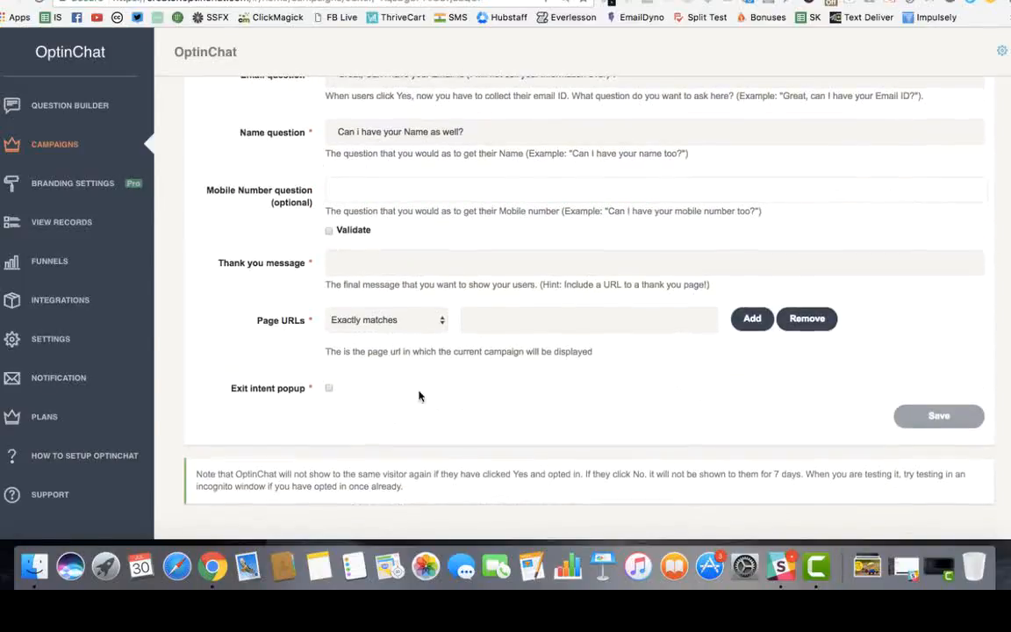
Paste the chat's 'Great, here is the FREE Tools list ->' reply and link as the Thank you message
click(351, 260)
key(ctrl+Up)
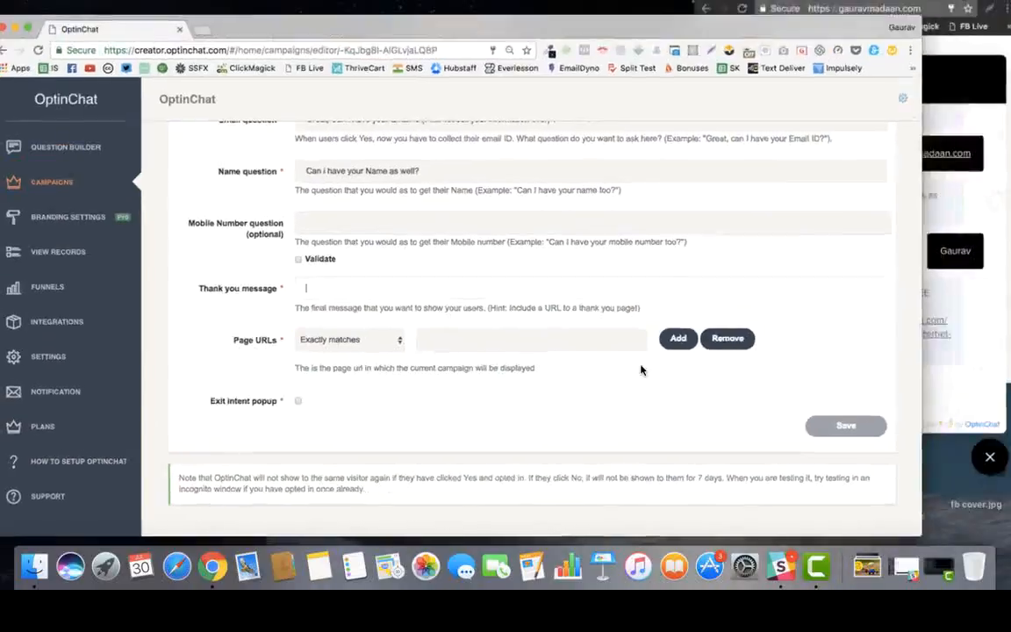
click(873, 334)
drag(817, 313, 937, 403)
key(super+c)
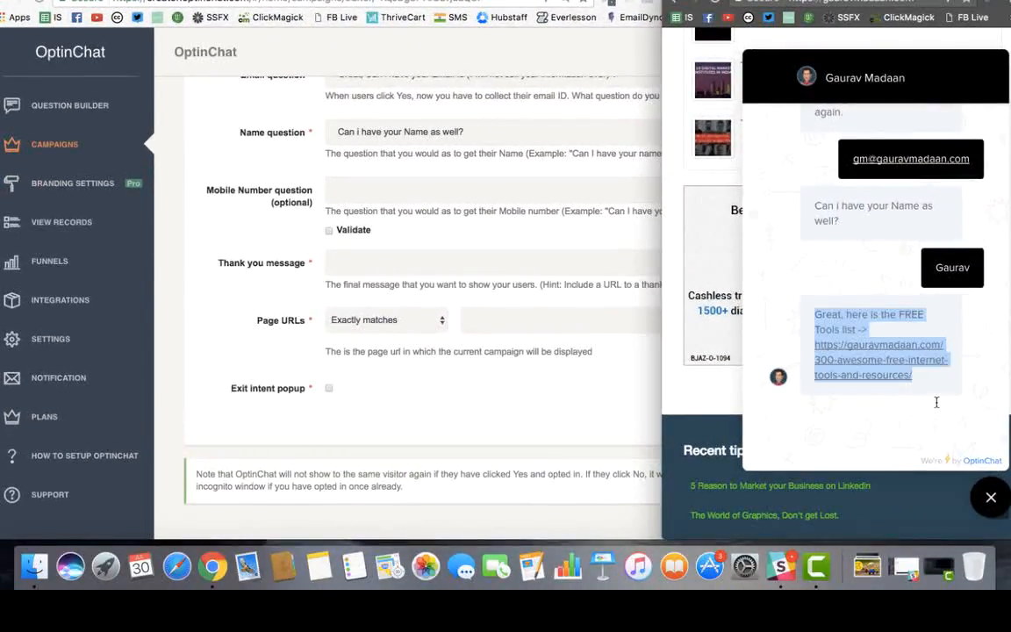
click(356, 265)
key(super+v)
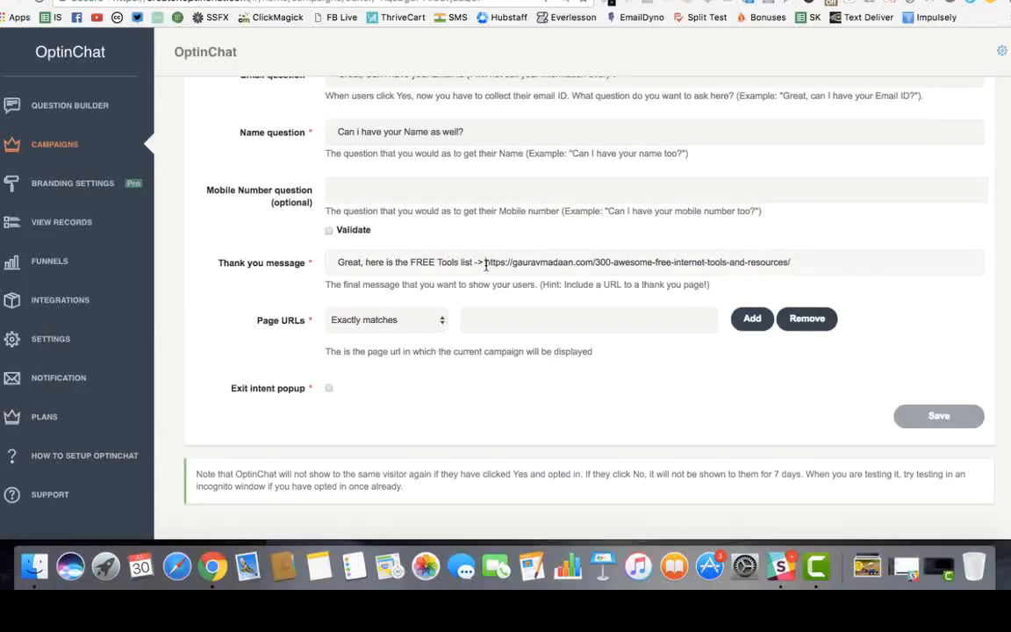
drag(485, 262, 837, 270)
click(794, 266)
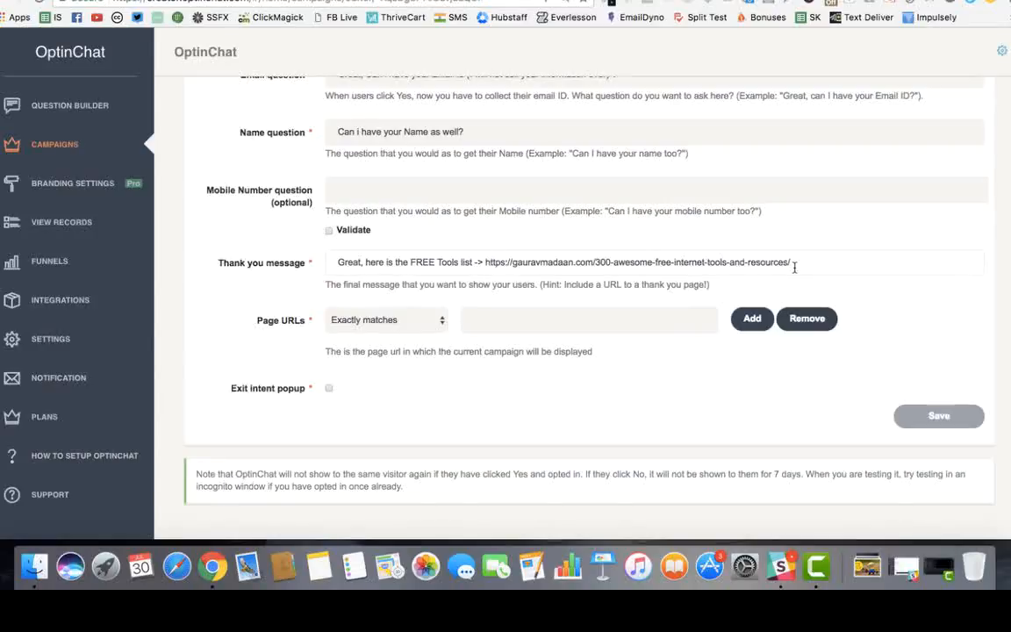
Switch the Page URLs matching rule to Contains
scroll(443, 268, up, 5)
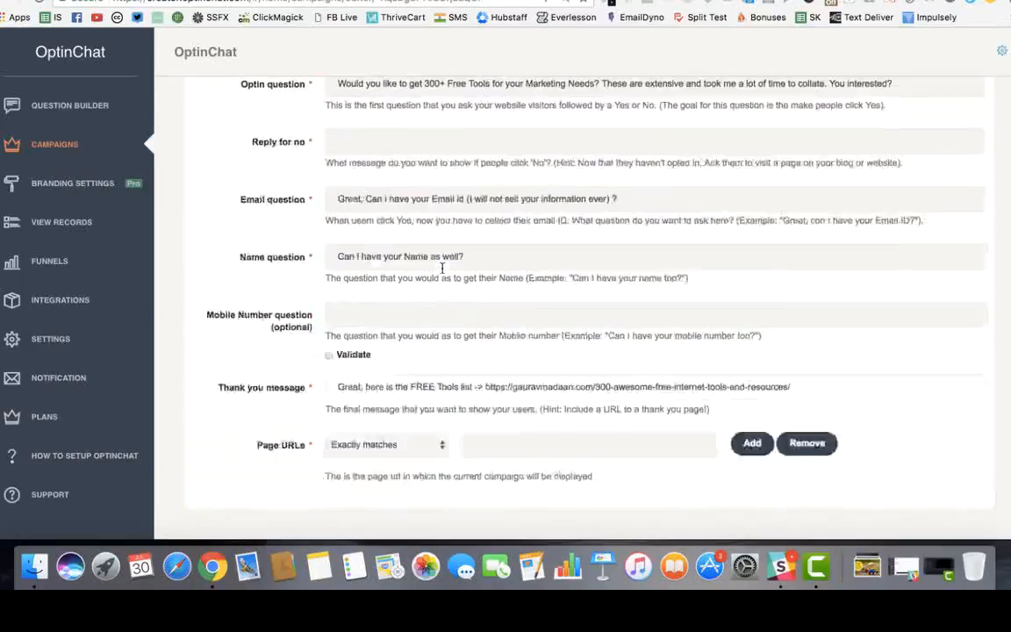
scroll(442, 268, up, 4)
scroll(442, 269, down, 6)
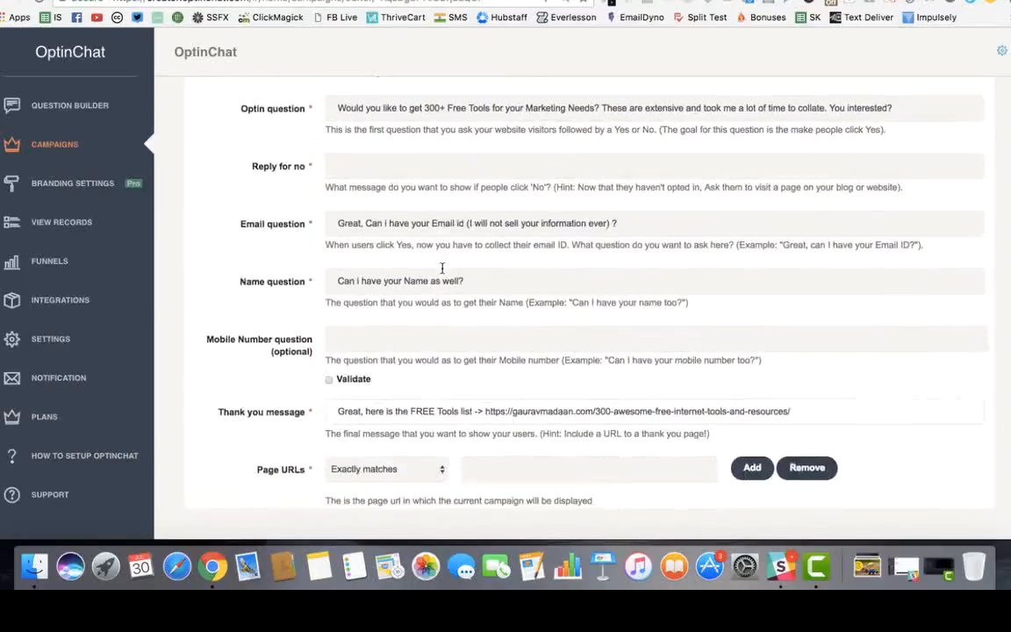
scroll(466, 304, down, 3)
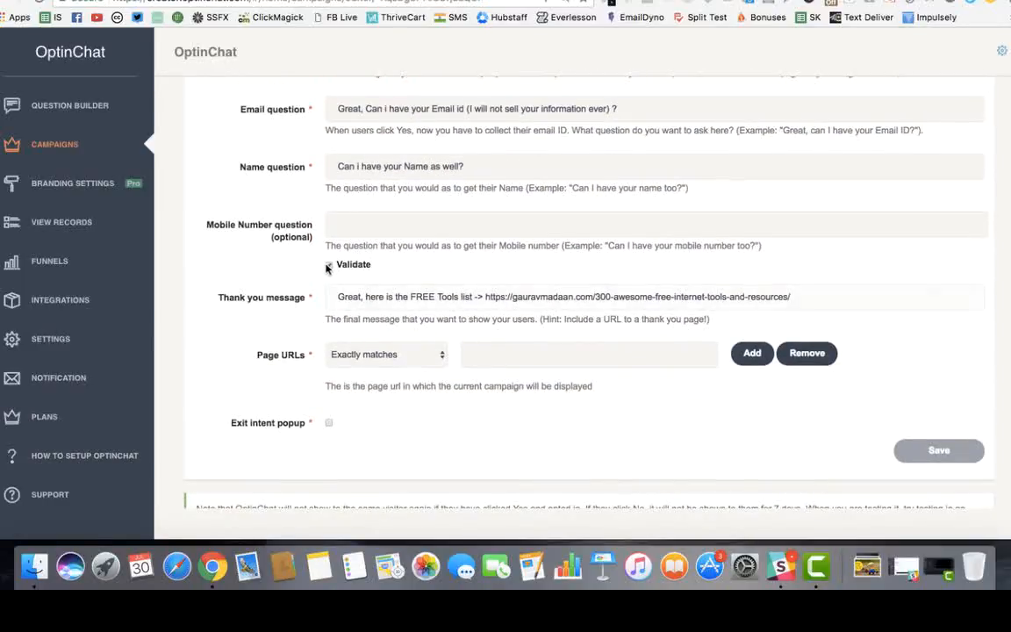
scroll(317, 291, down, 2)
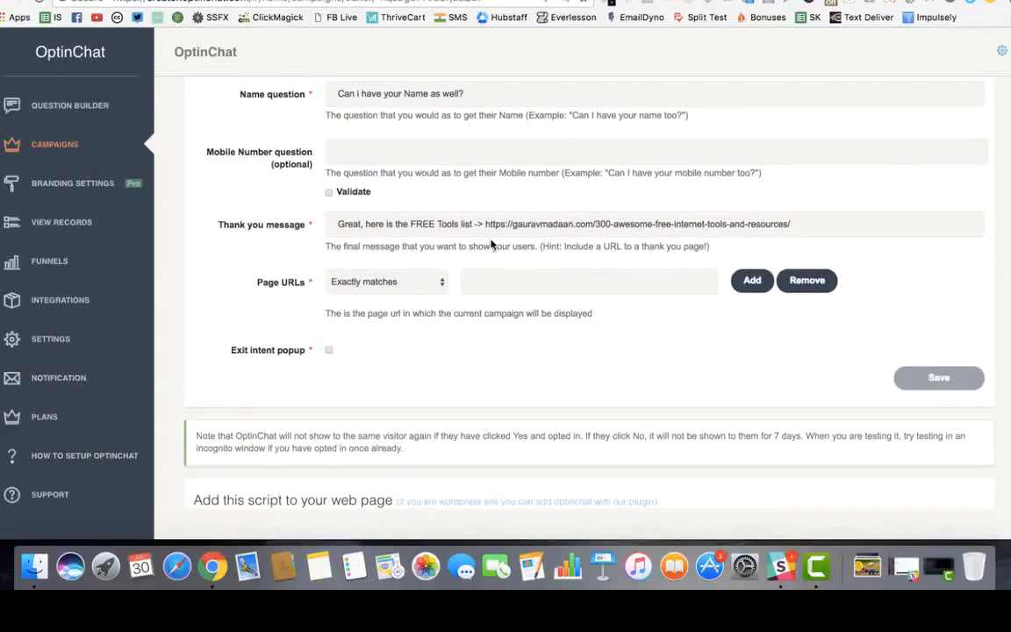
click(402, 291)
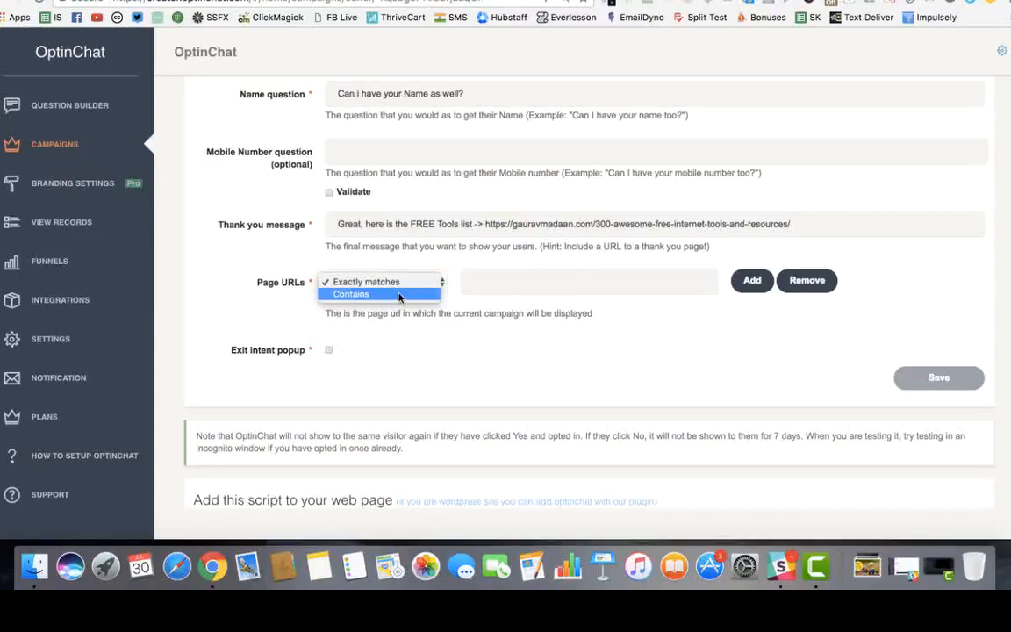
click(399, 294)
click(389, 288)
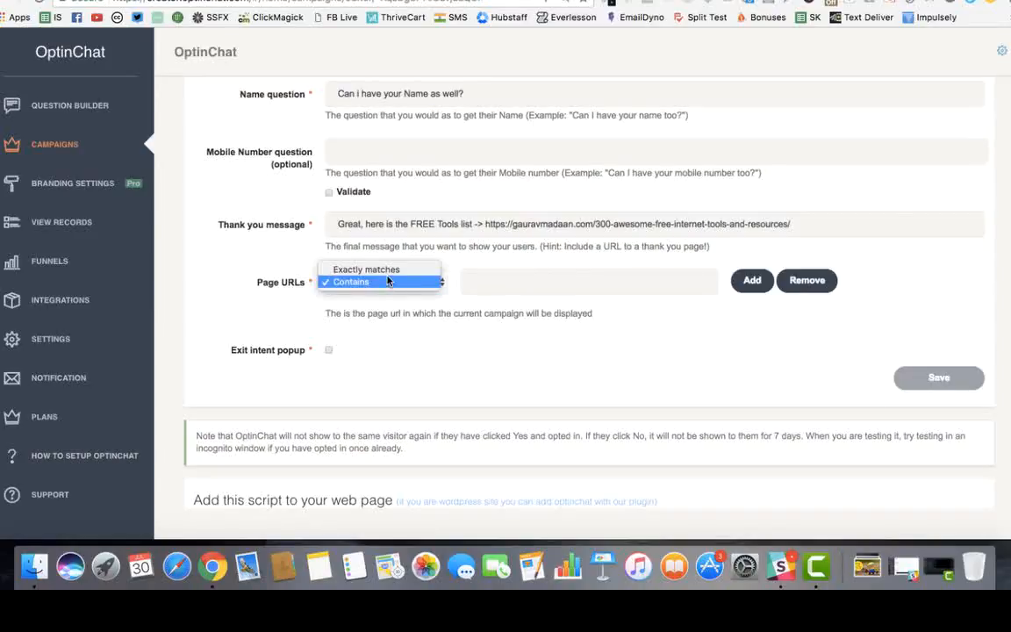
click(386, 277)
click(502, 283)
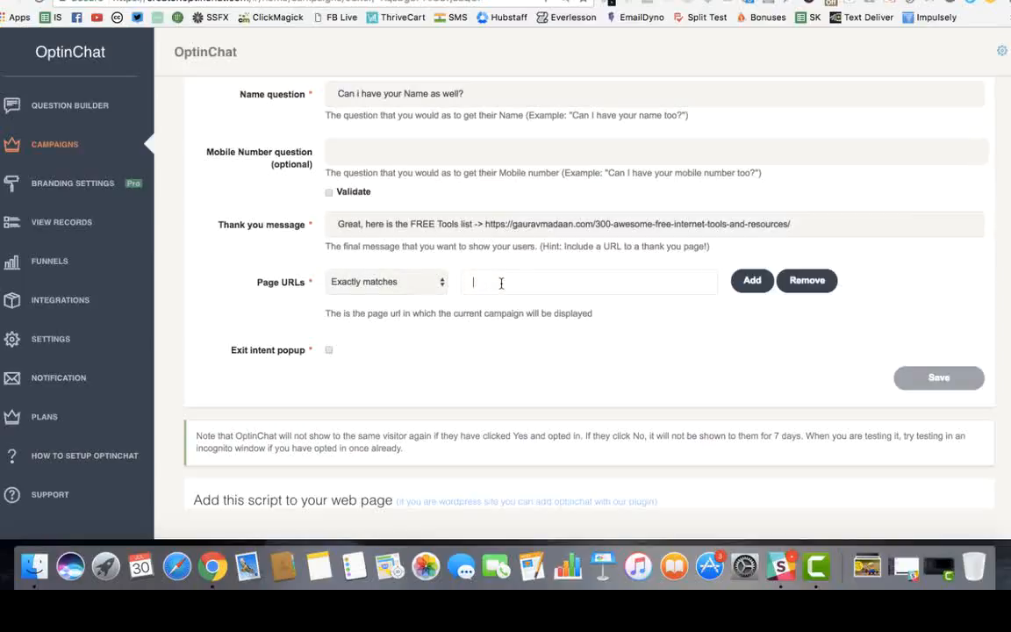
click(411, 286)
click(409, 294)
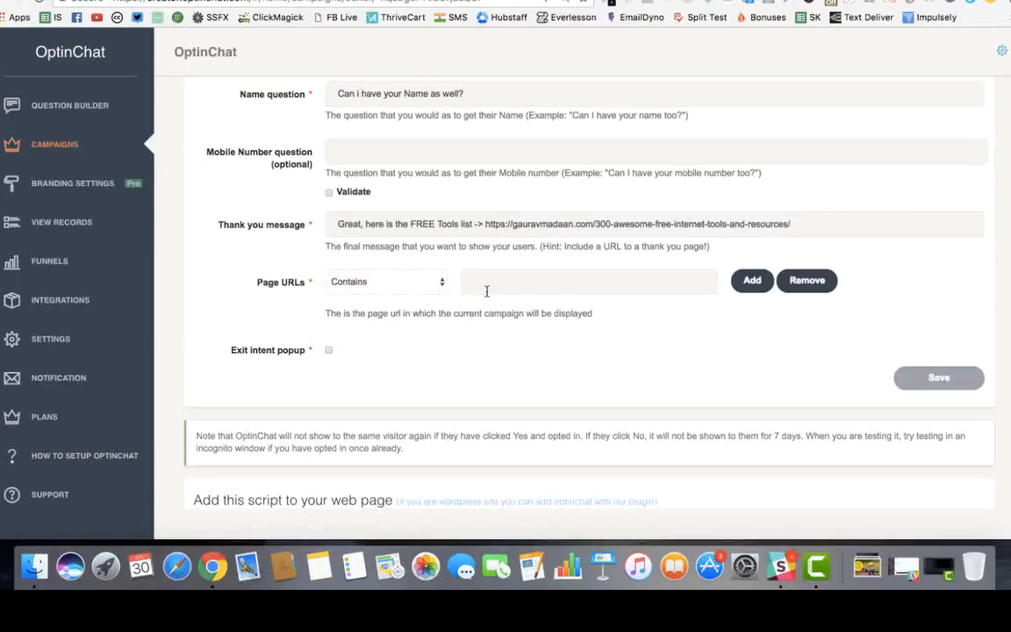
click(512, 290)
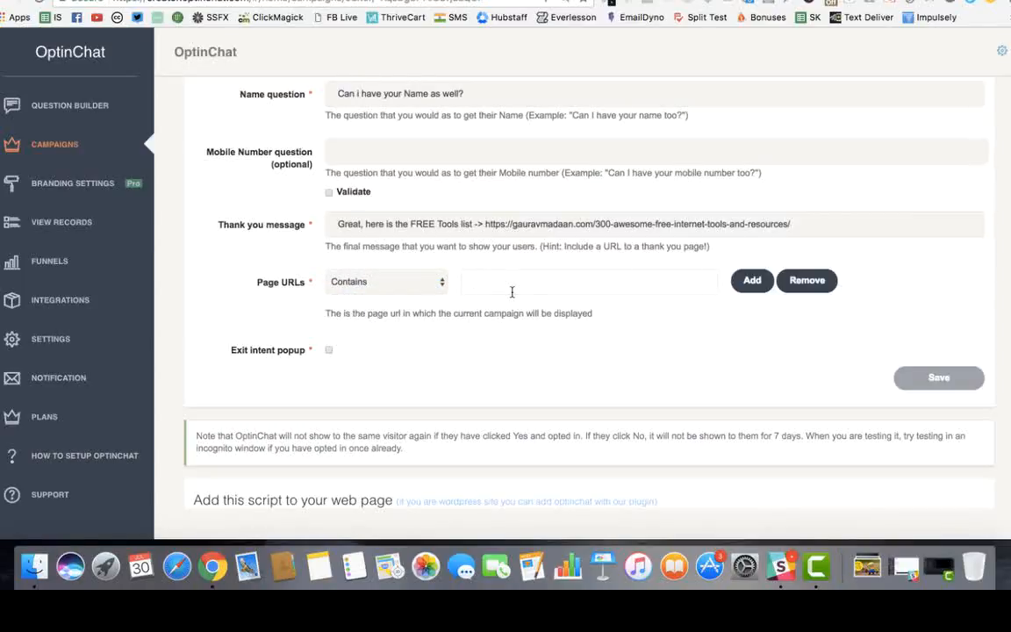
click(402, 291)
click(366, 270)
click(387, 282)
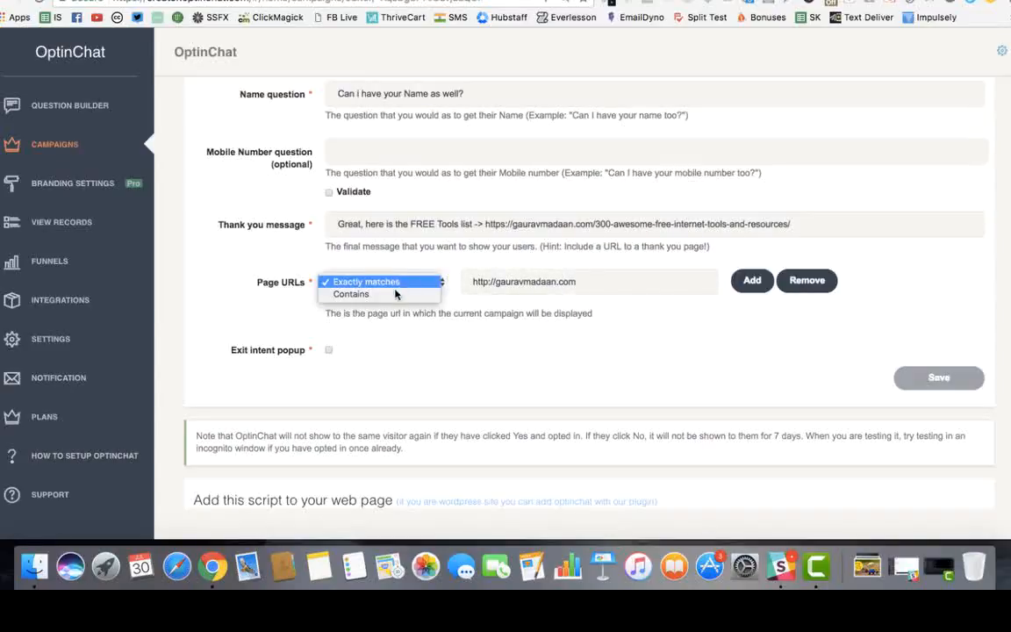
click(368, 282)
click(593, 280)
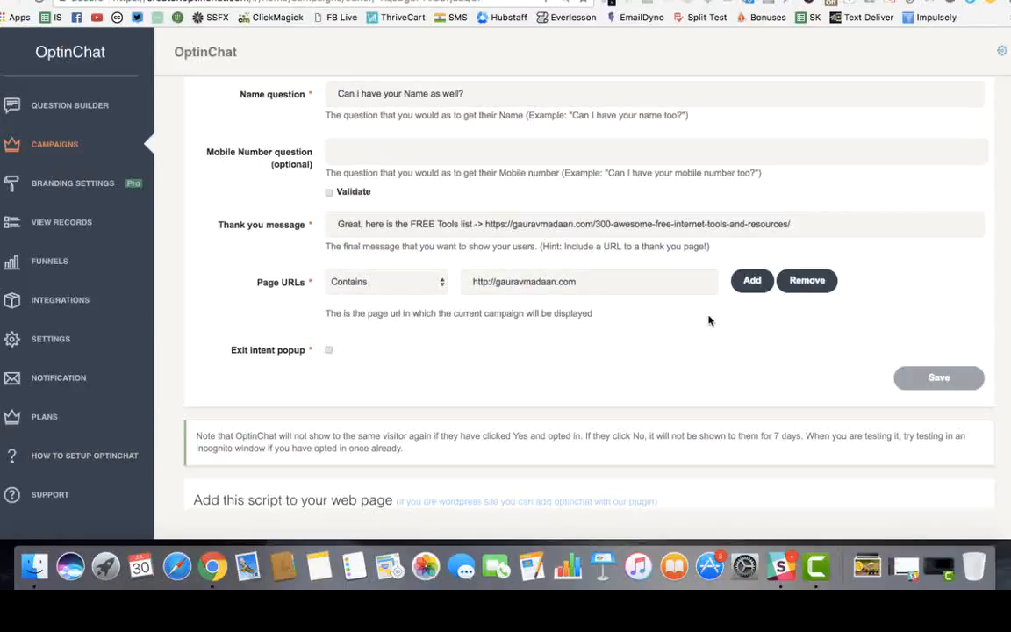
Add a second, empty page URL rule left on Exactly matches
click(752, 280)
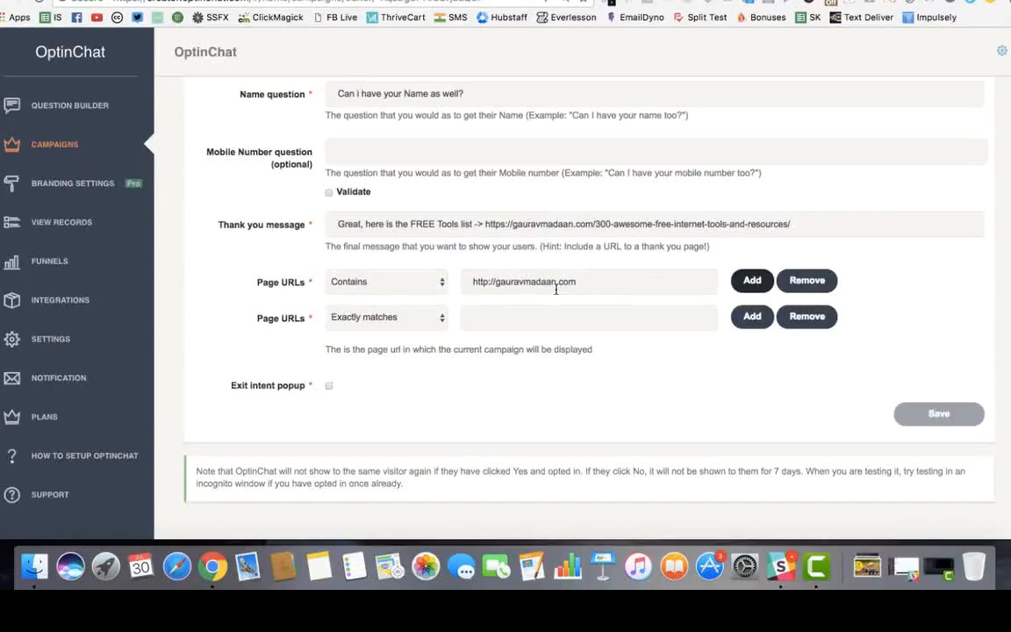
click(373, 314)
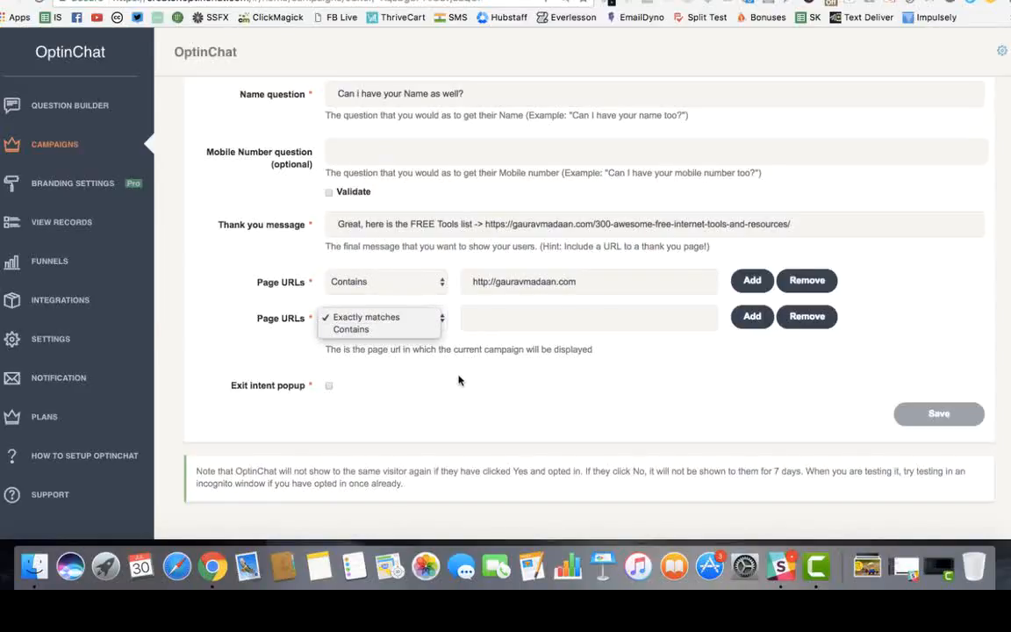
click(393, 318)
scroll(458, 380, down, 5)
scroll(458, 380, up, 10)
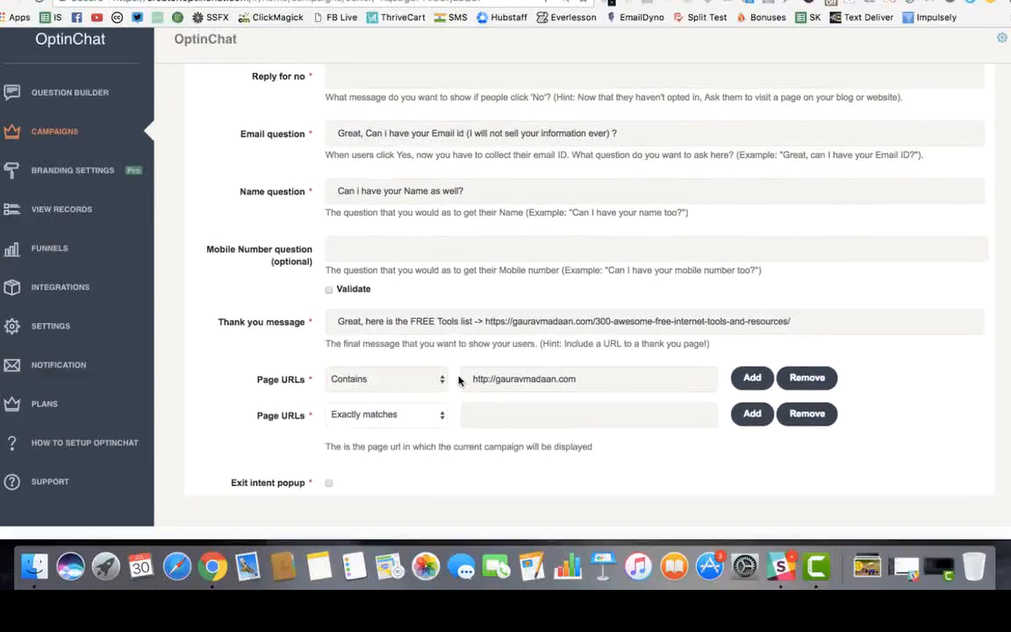
scroll(458, 380, down, 8)
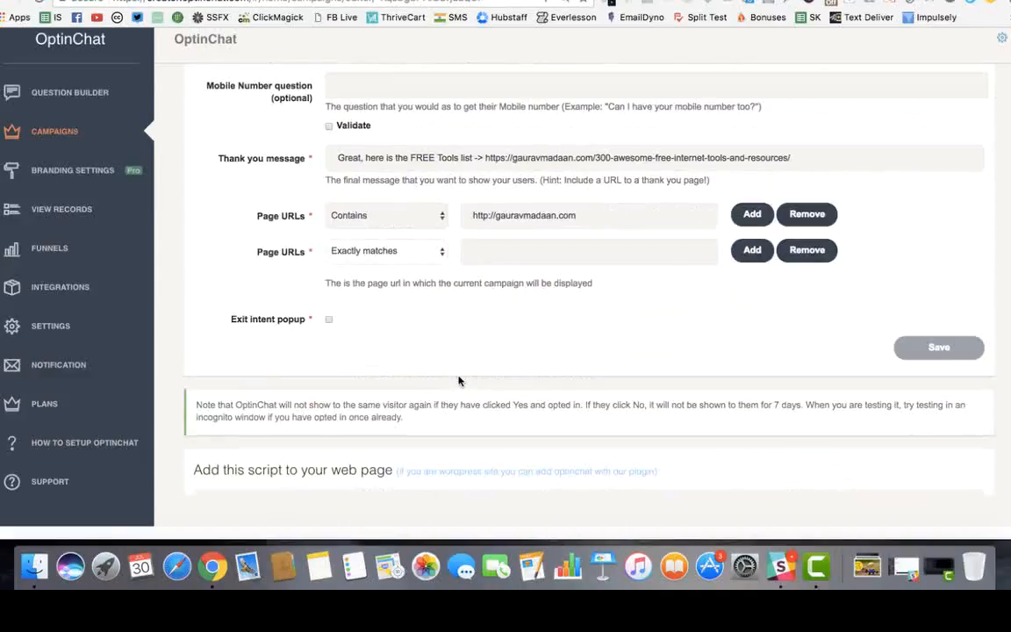
click(805, 253)
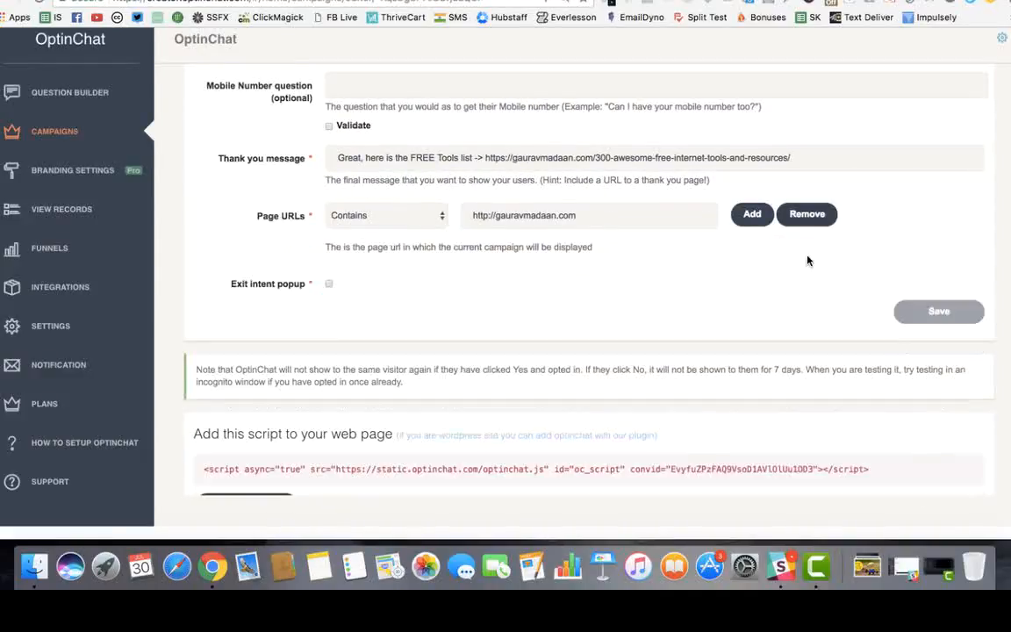
click(329, 284)
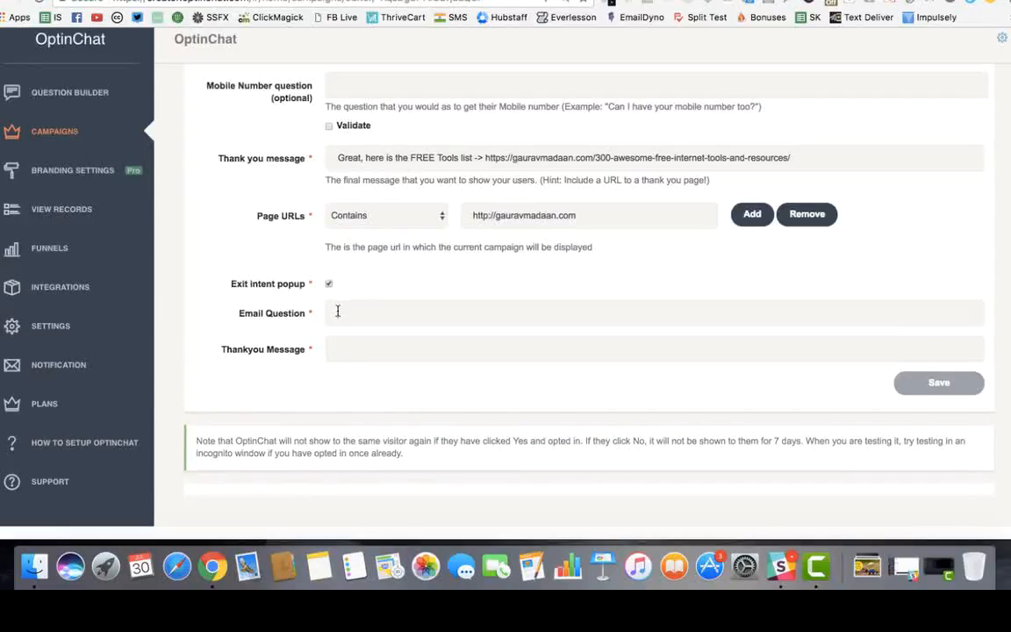
click(366, 319)
click(358, 349)
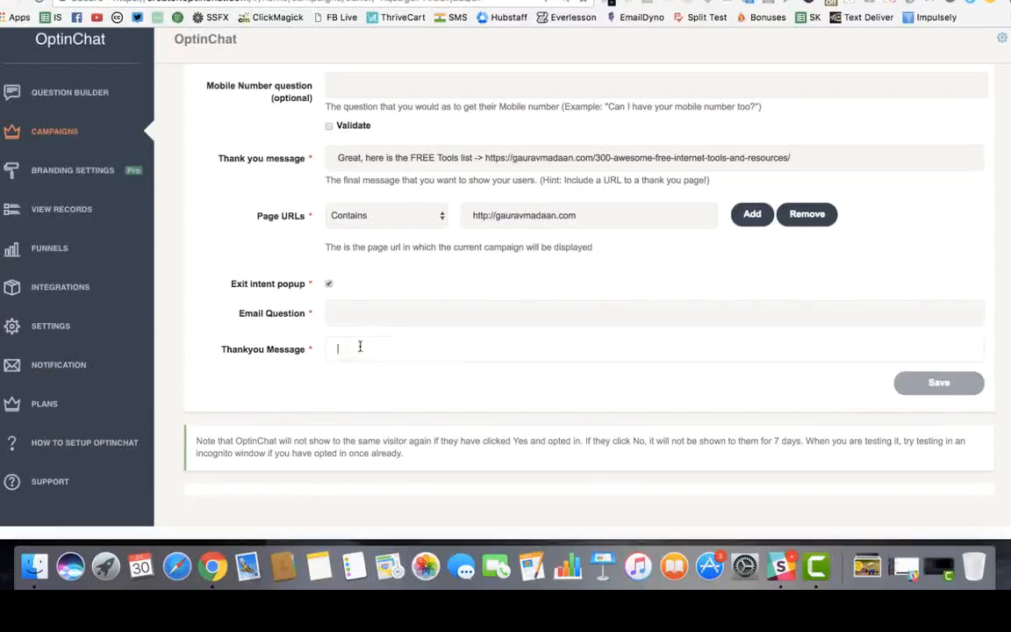
click(330, 285)
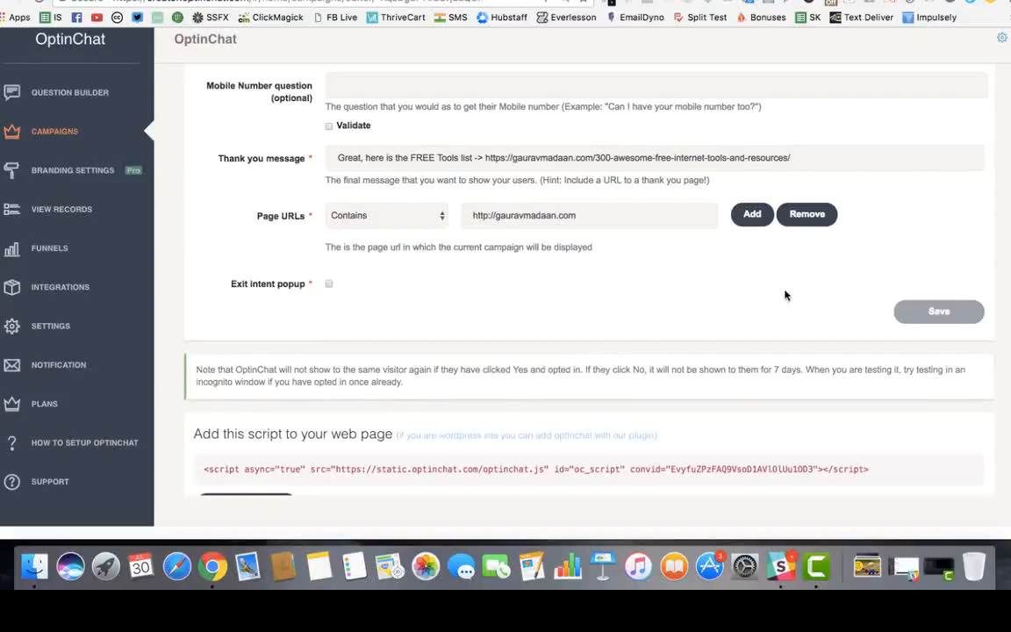
scroll(660, 255, up, 3)
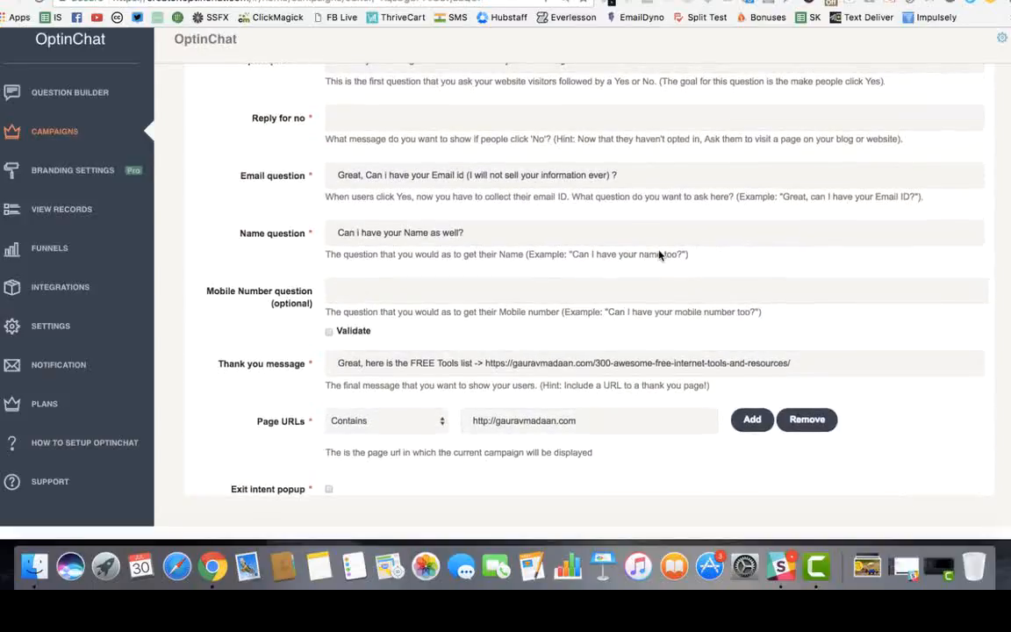
scroll(659, 254, down, 5)
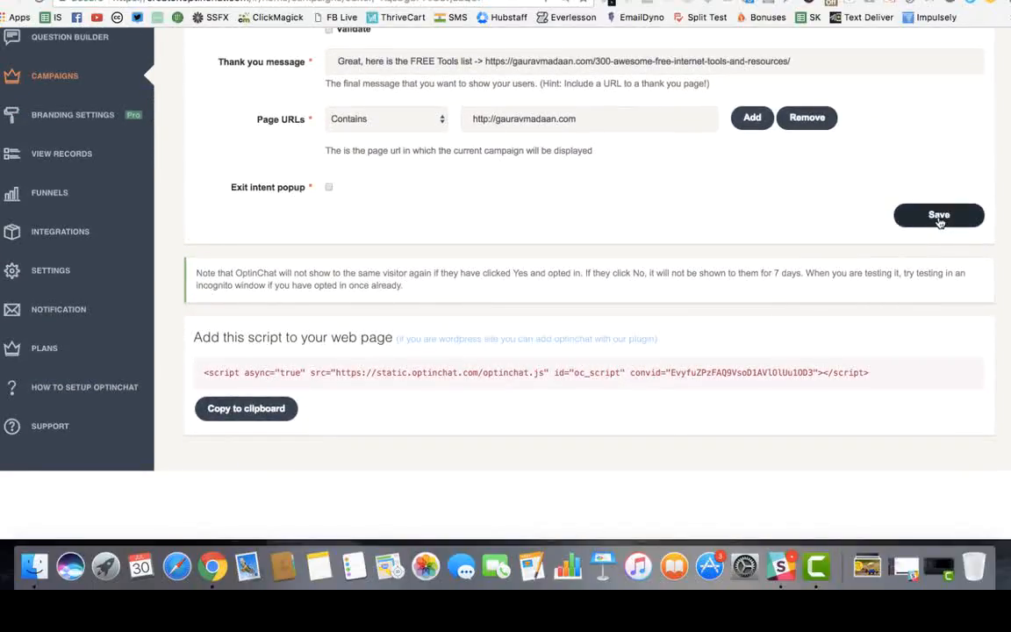
drag(202, 372, 551, 399)
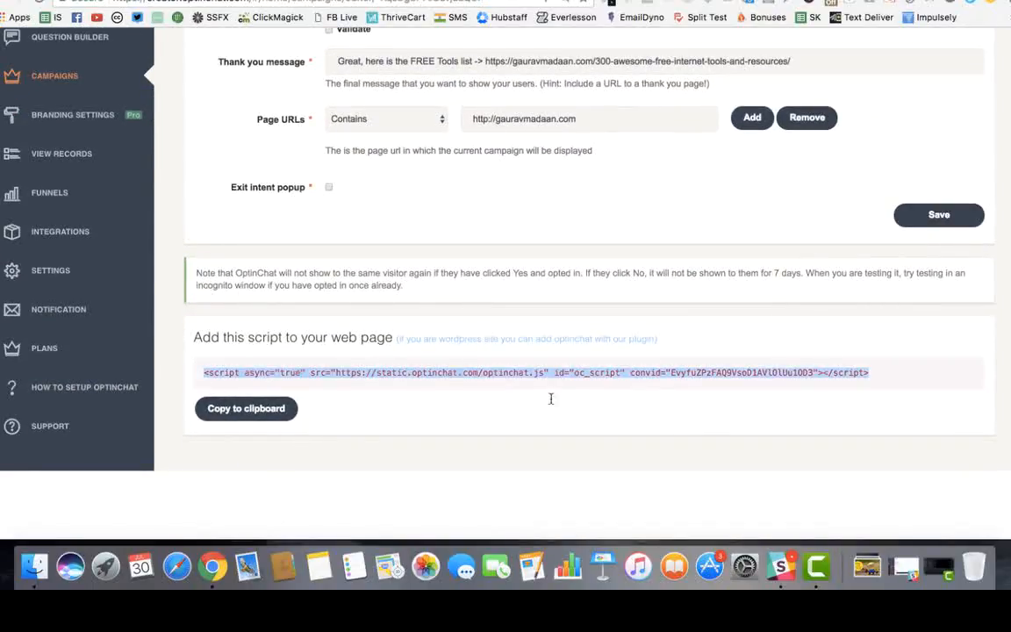
click(813, 372)
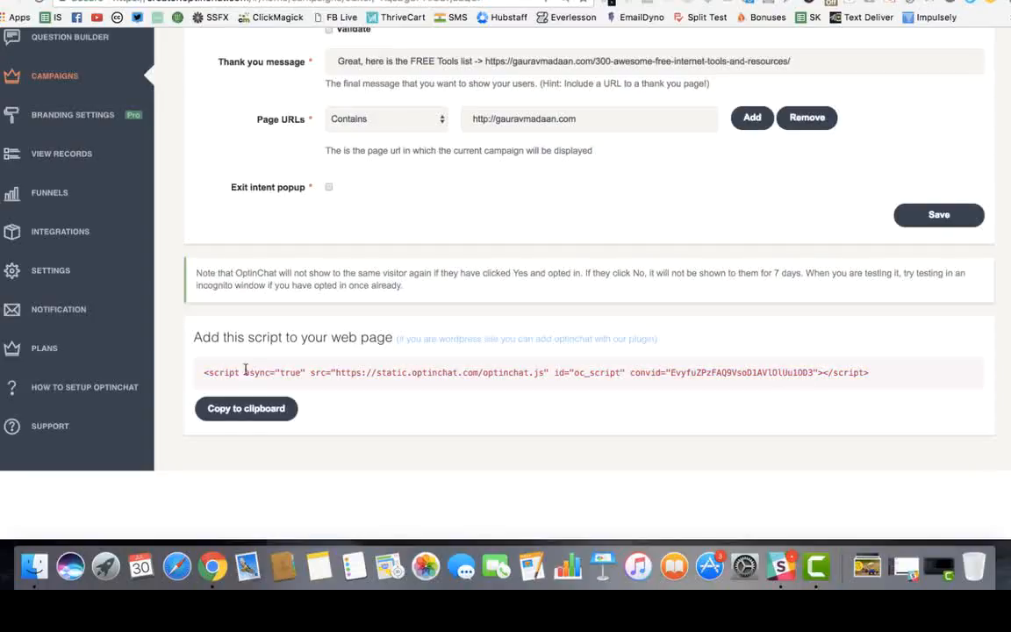
drag(201, 372, 807, 377)
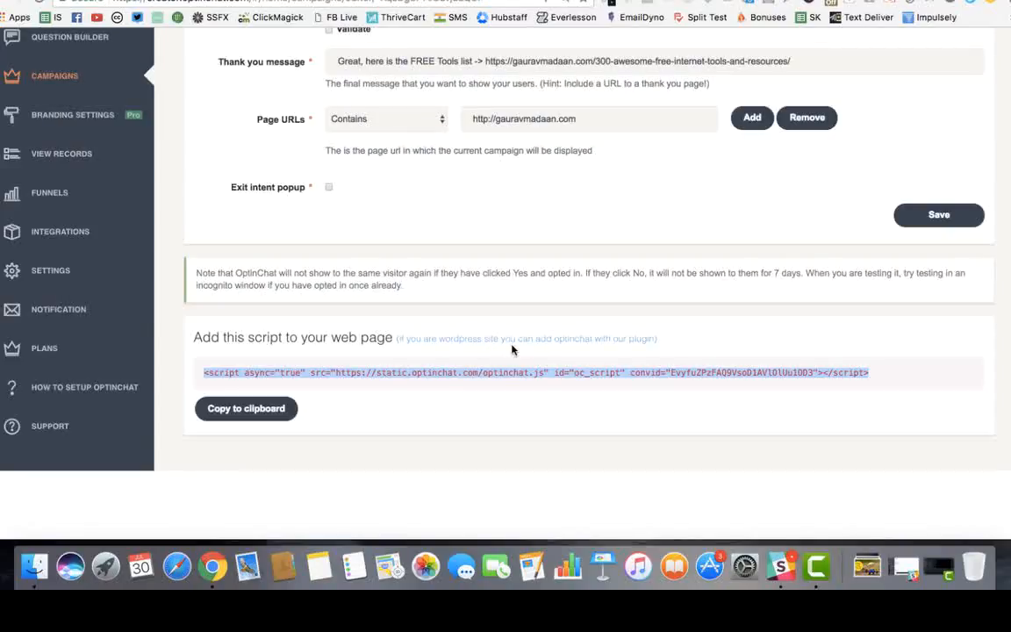
click(518, 375)
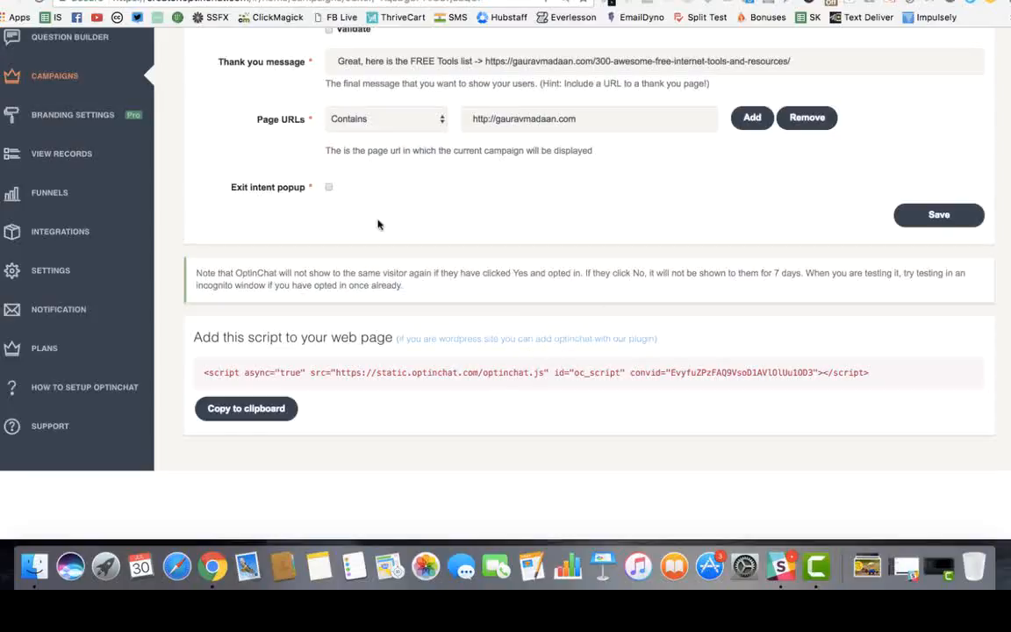
Go to the Integrations page and select the Webhook URL
click(75, 241)
scroll(457, 255, up, 4)
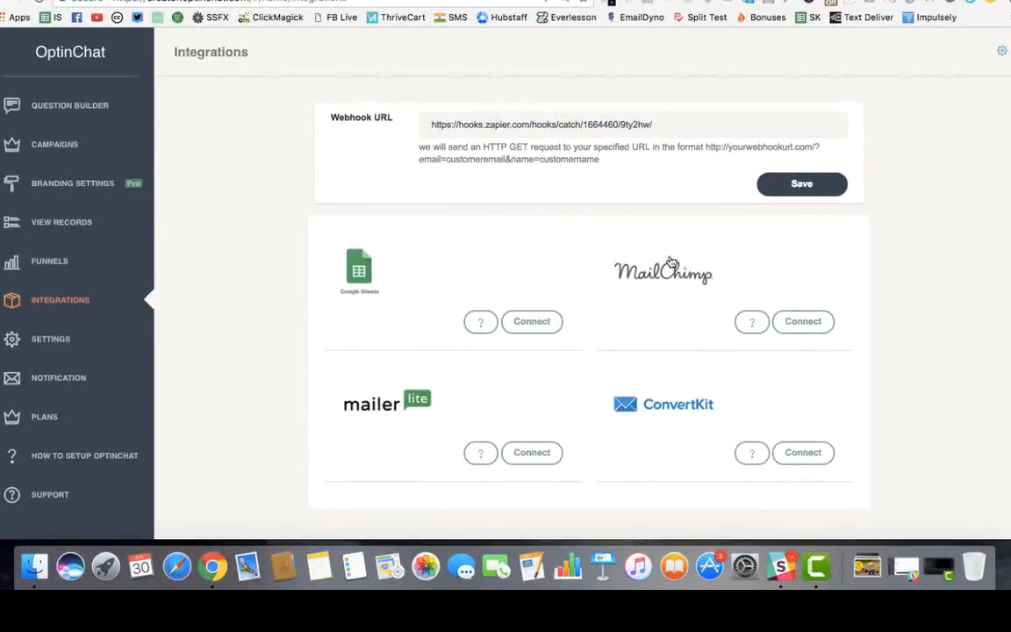
drag(362, 120, 428, 121)
click(527, 122)
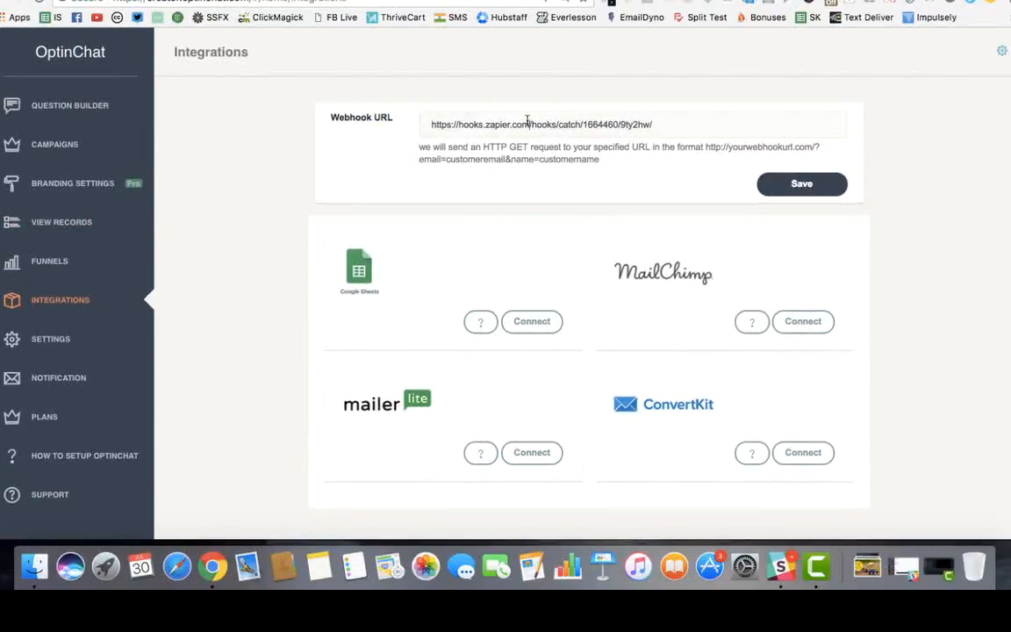
triple_click(576, 123)
click(921, 174)
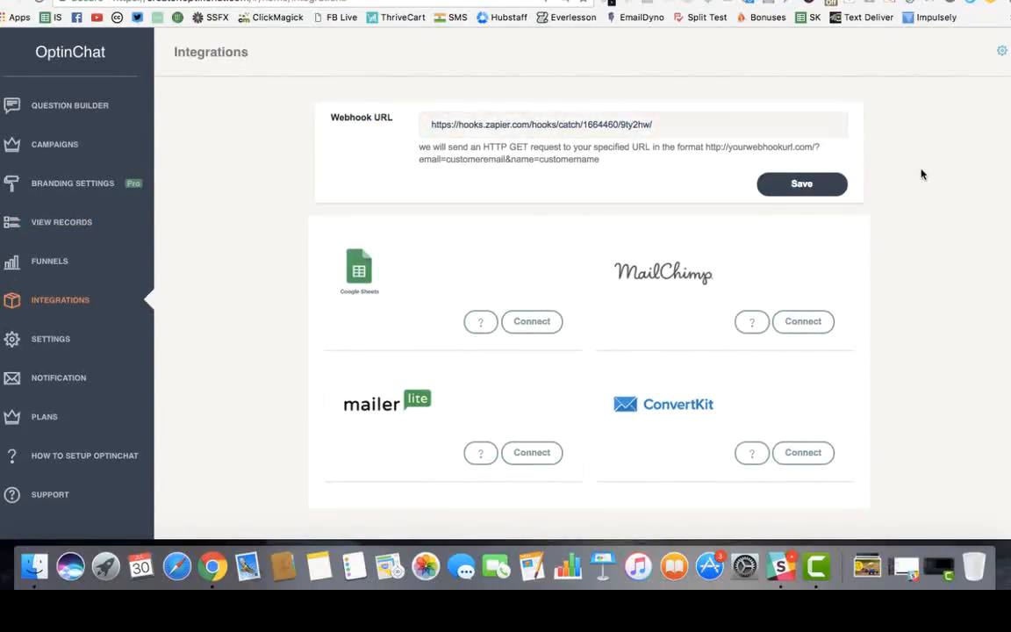
Scroll through the available integrations, then go to the Settings page
scroll(922, 174, down, 3)
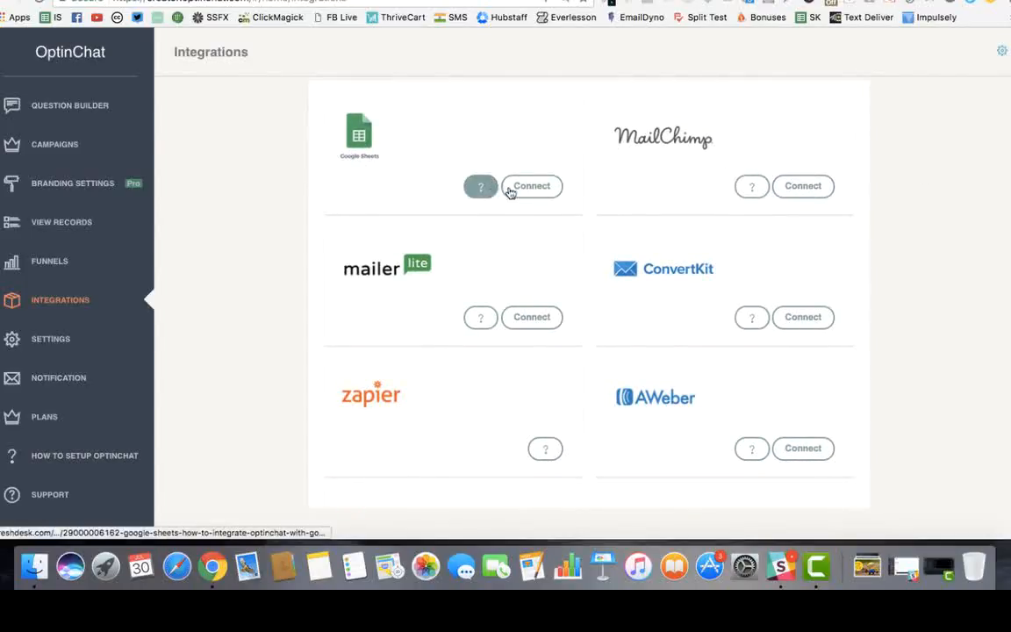
scroll(458, 314, down, 2)
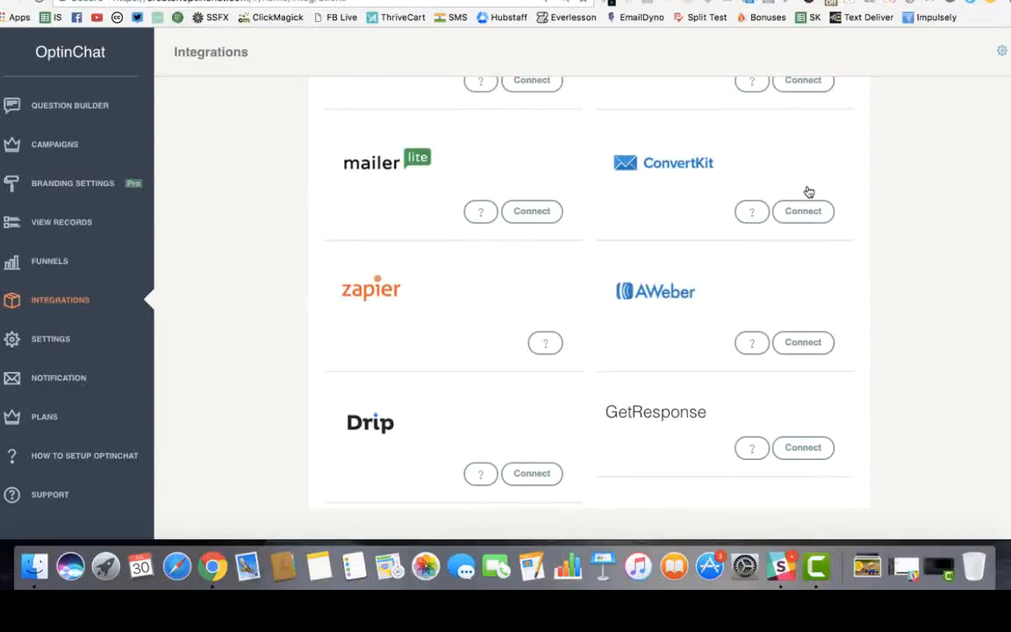
scroll(512, 326, down, 2)
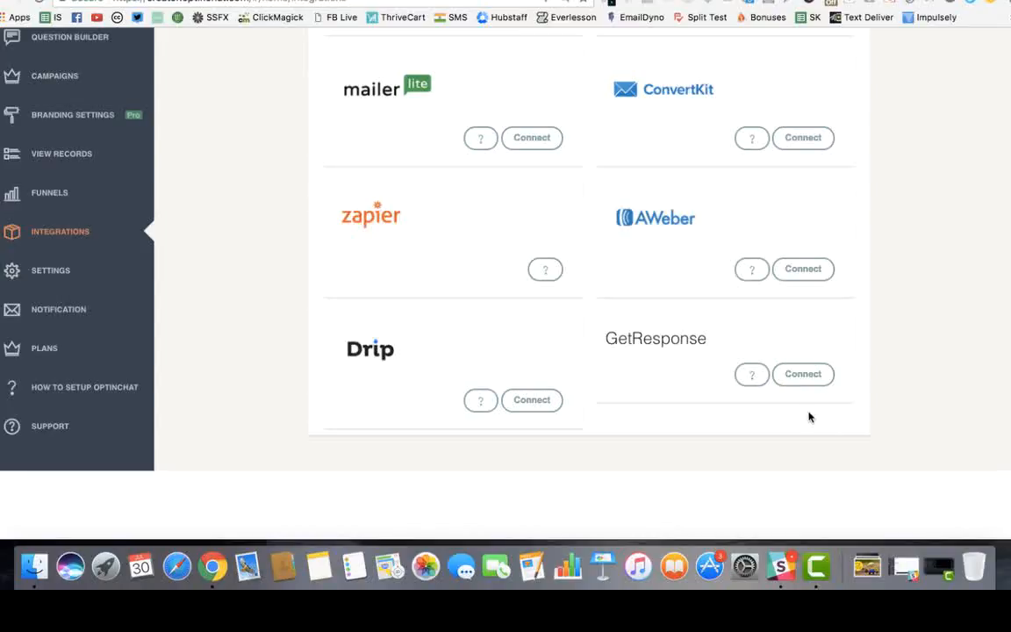
scroll(810, 416, up, 5)
click(79, 341)
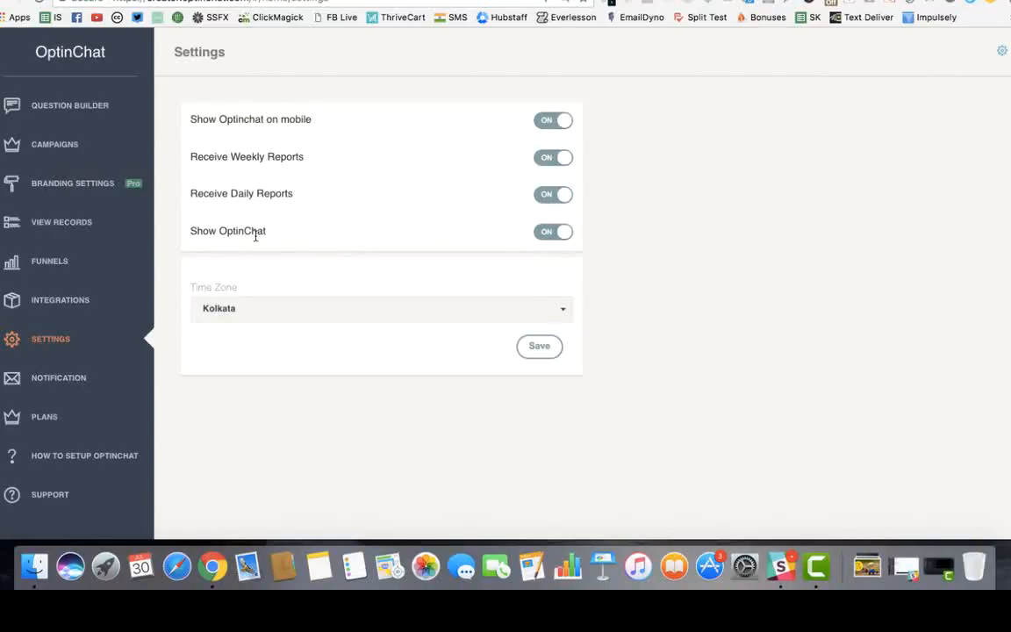
Cancel switching off Show OptinChat, then view the Funnels chart of views, opens and leads
click(549, 236)
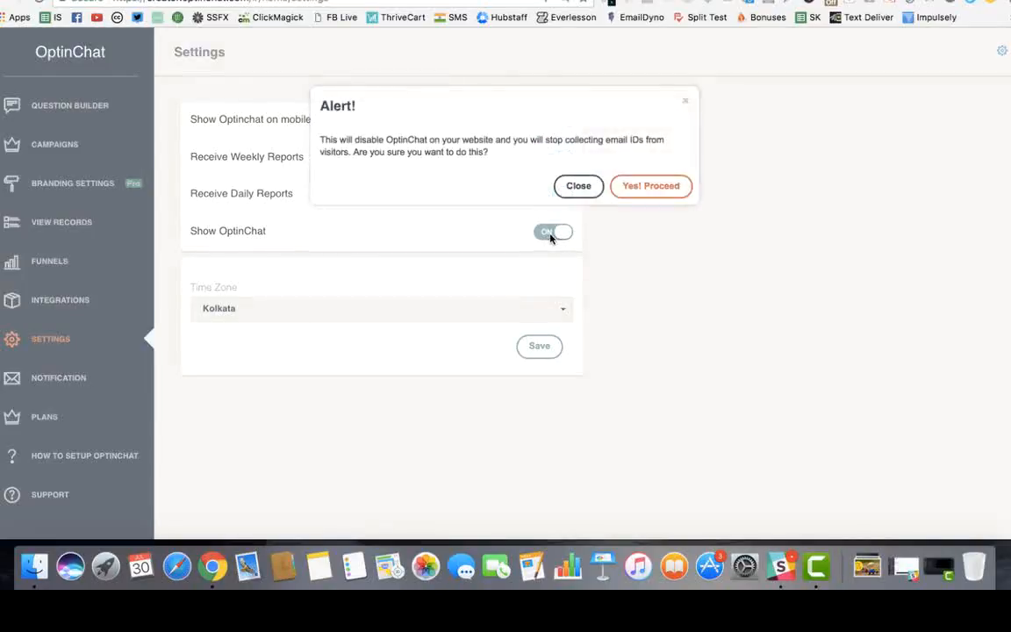
click(575, 188)
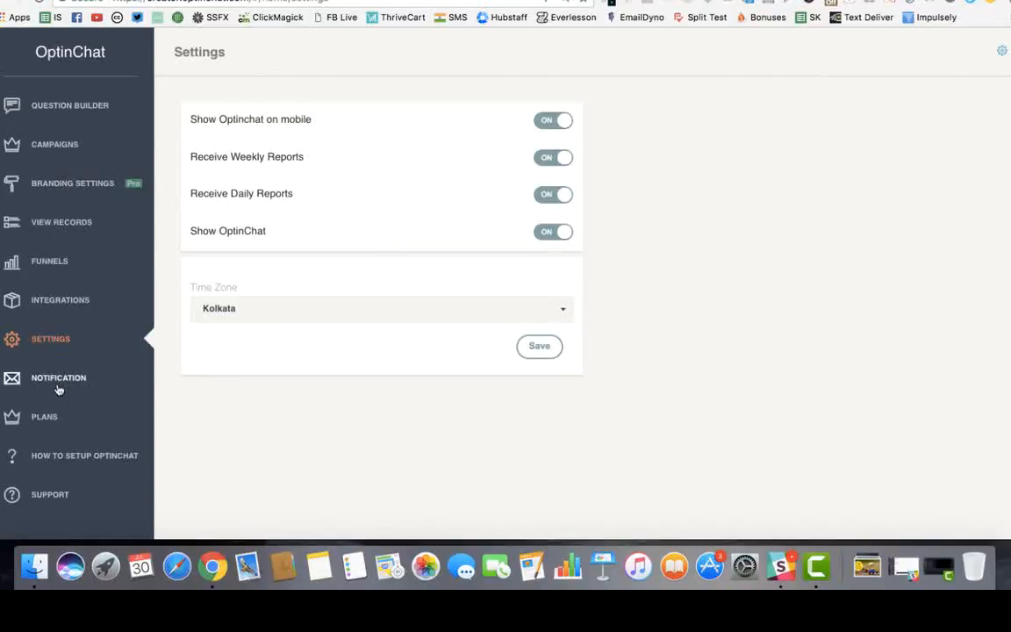
click(62, 261)
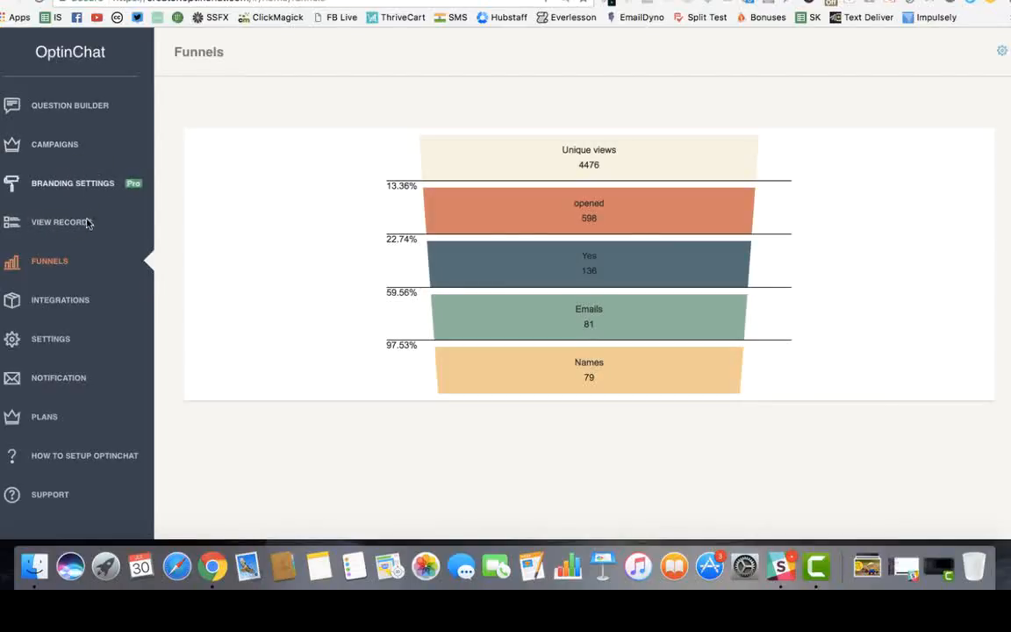
Return to the Campaigns list showing Optin Chat JV, Demo Campaign and Default
click(66, 142)
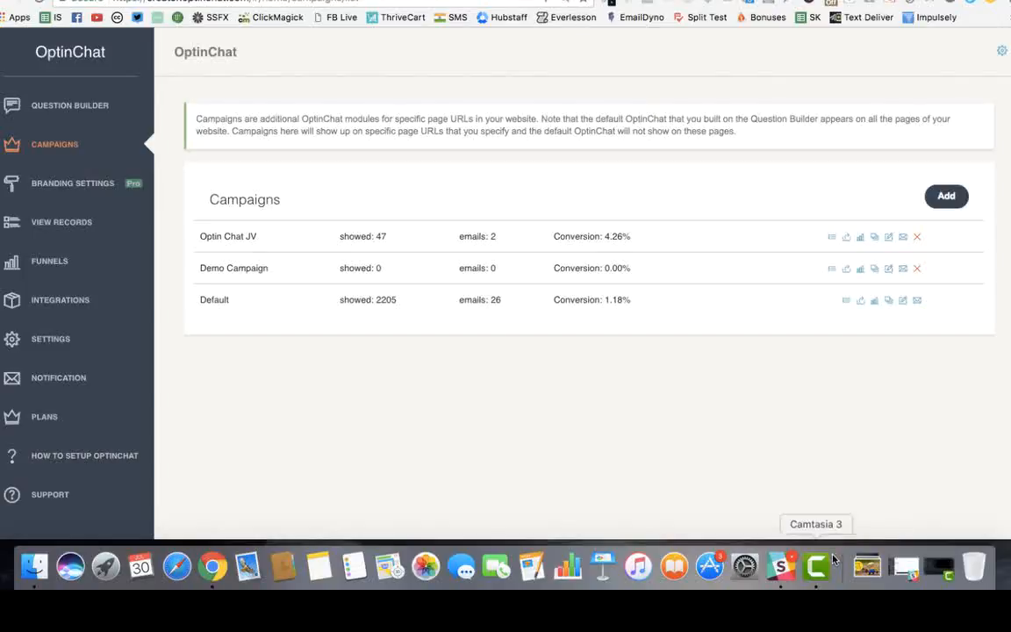
click(725, 0)
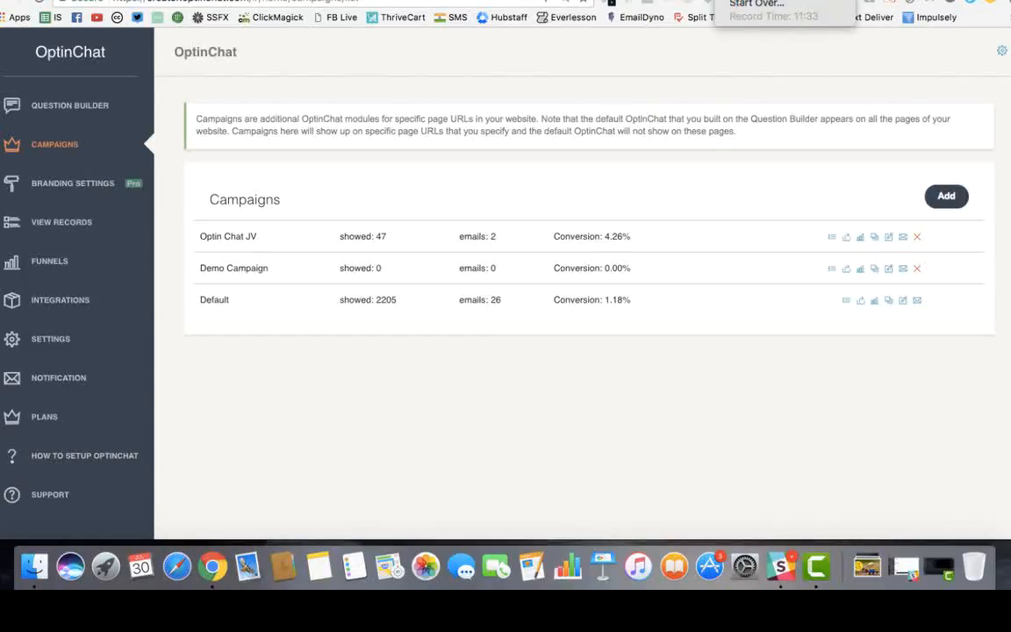